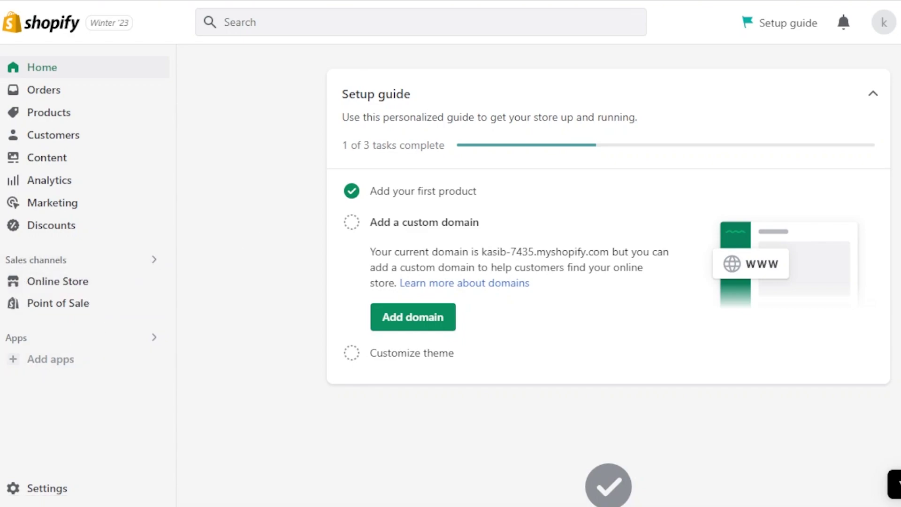
Create the 'red t shirt' and 'summer dress' products from the Products list.
click(41, 114)
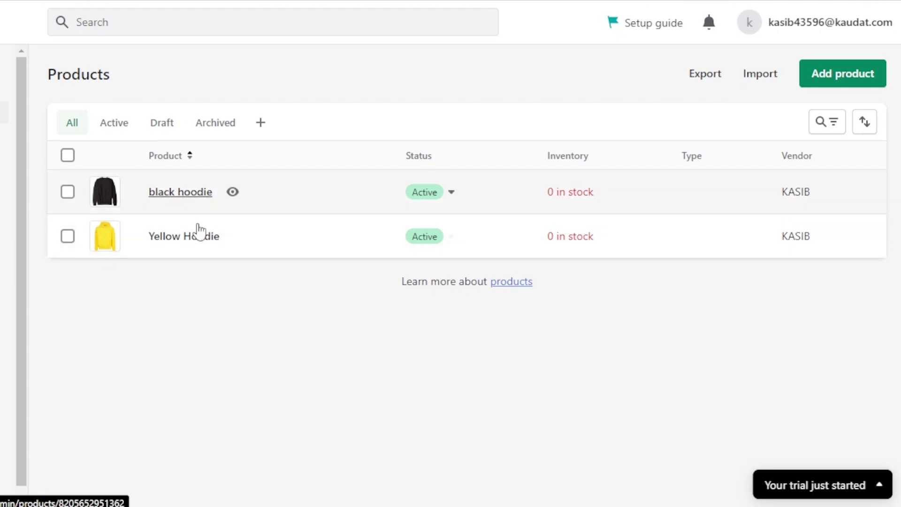
click(858, 76)
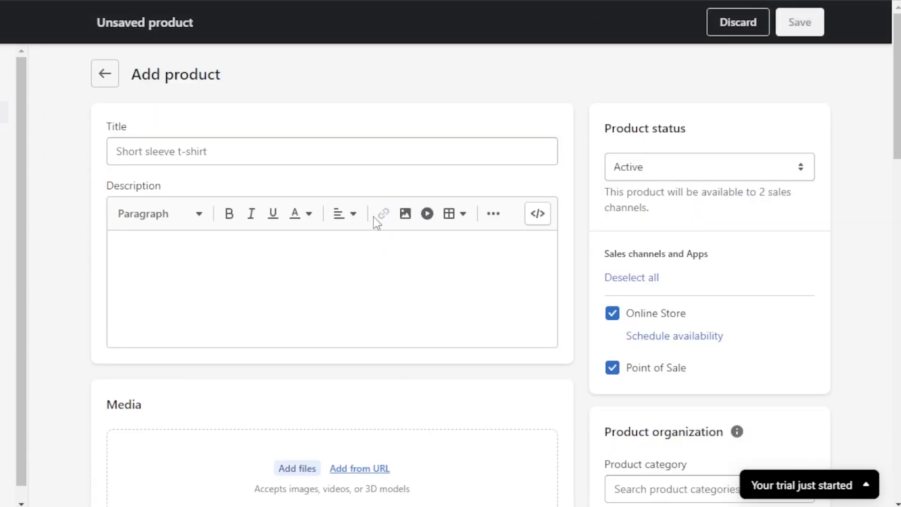
scroll(516, 197, down, 2)
scroll(399, 214, up, 2)
click(191, 149)
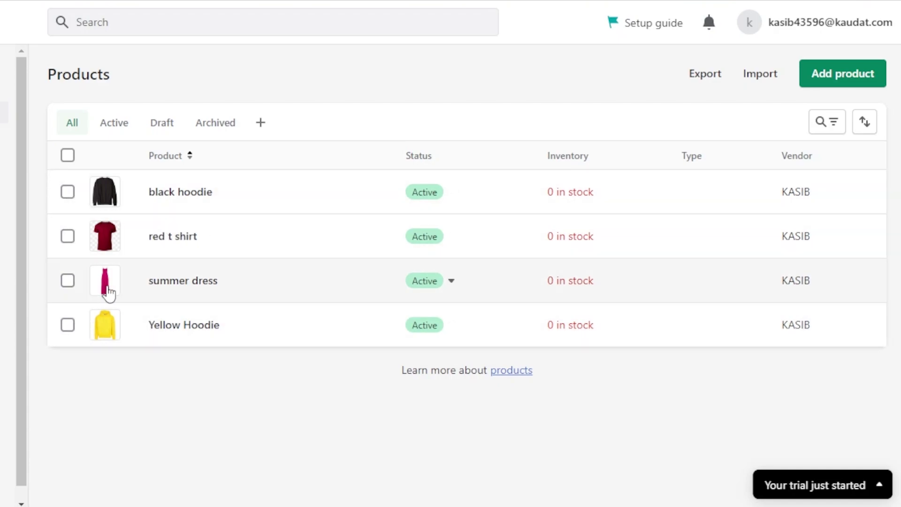
drag(121, 281, 116, 244)
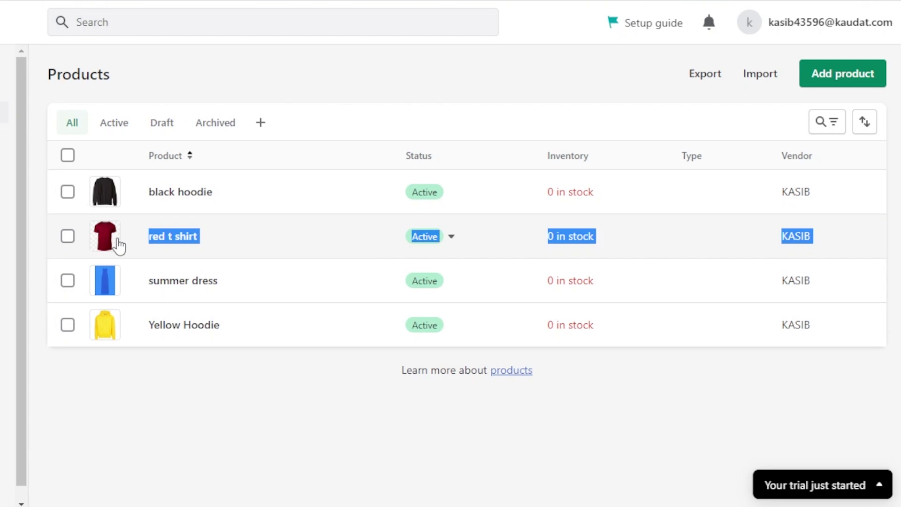
click(210, 415)
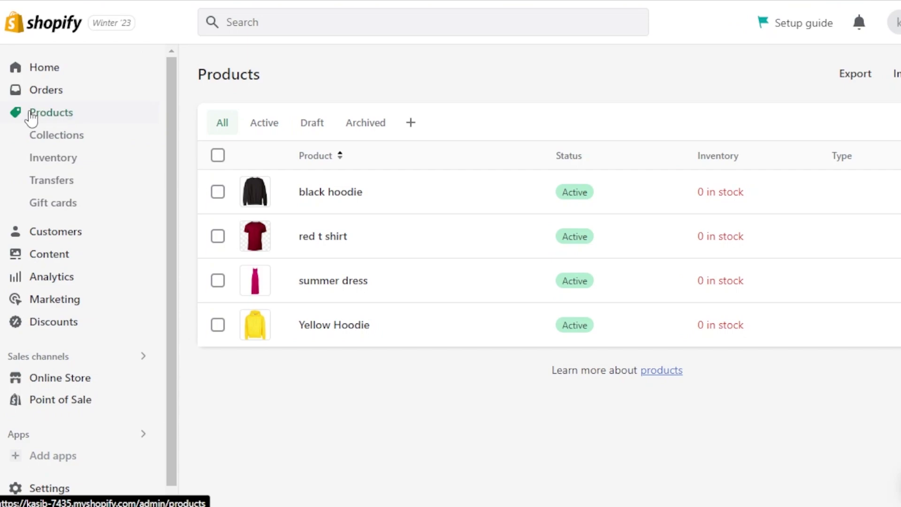
Open Collections under Products, where only the Home page collection is listed.
click(61, 141)
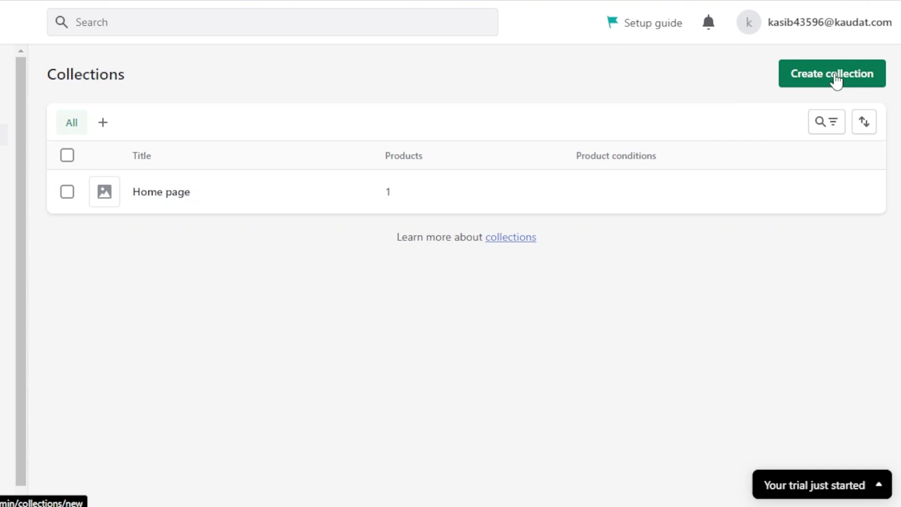
Start a new collection titled 'Winter Hoodies' and paste in its description.
click(837, 77)
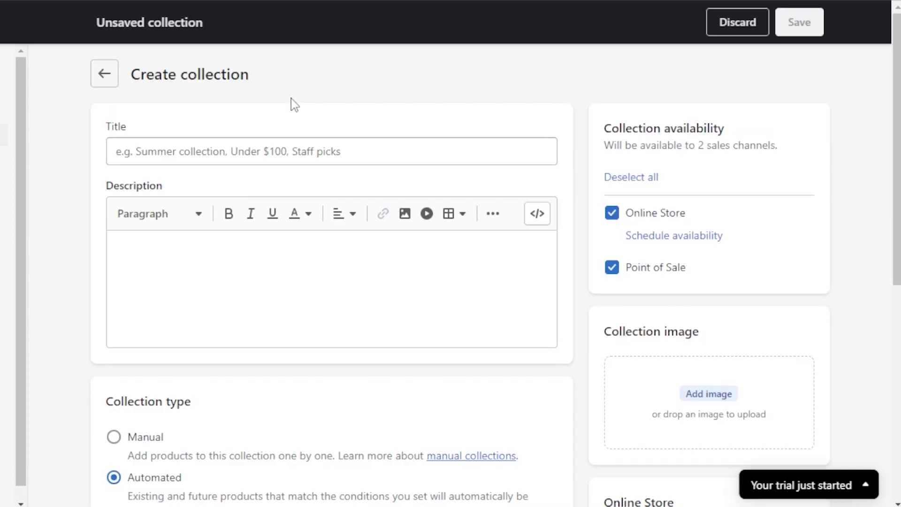
click(198, 151)
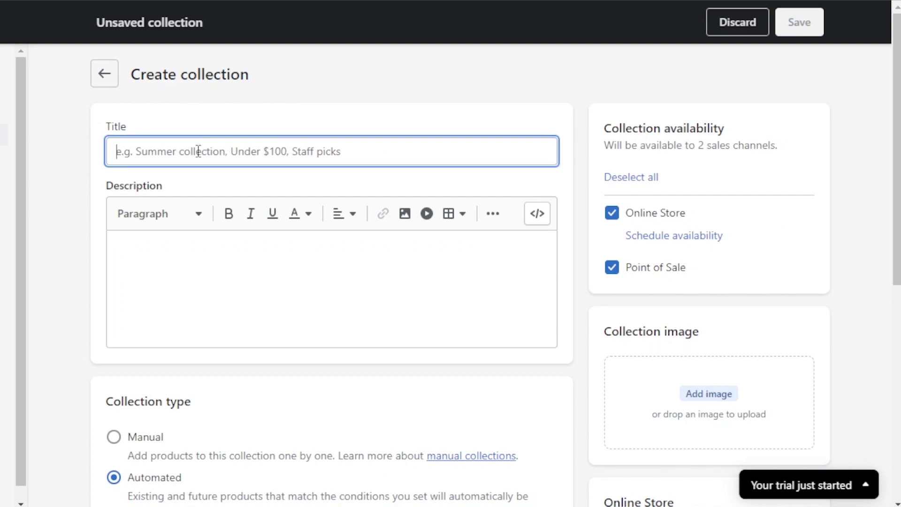
text(Winter Hoodies)
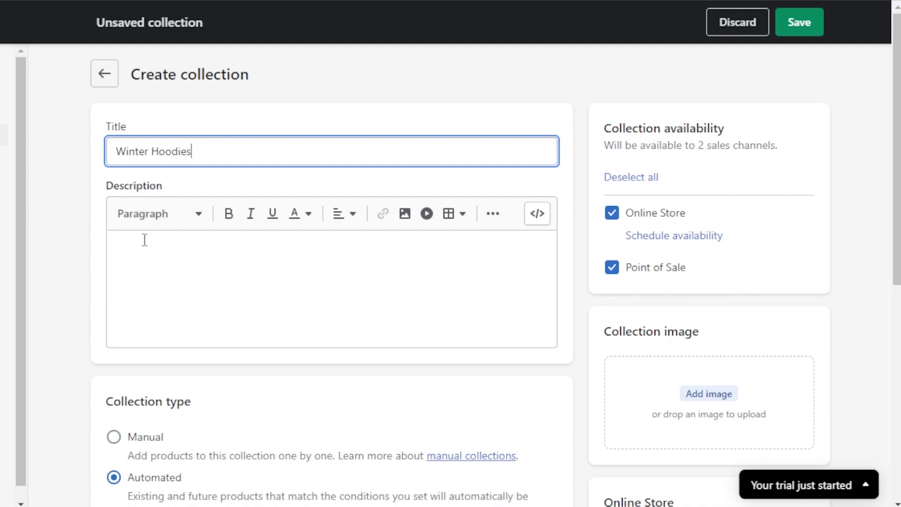
click(144, 257)
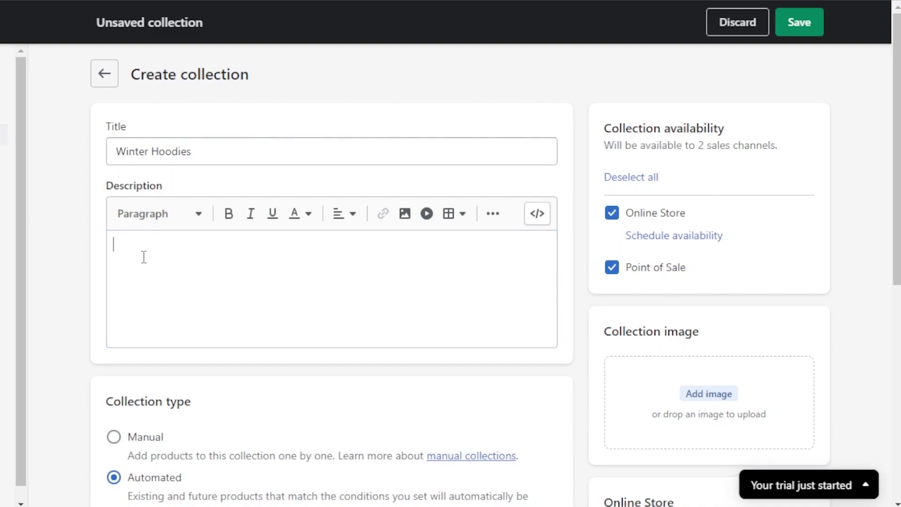
text(hoodies for winter warm, hoodie)
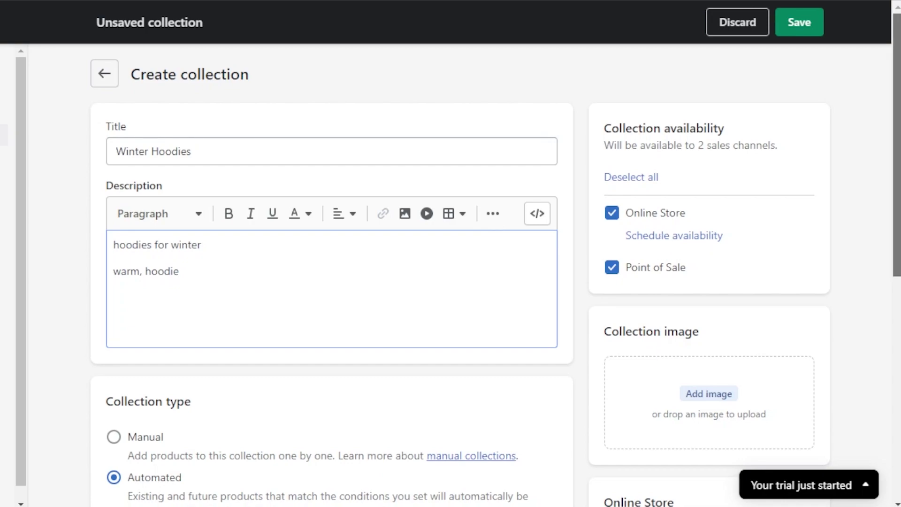
scroll(388, 247, down, 5)
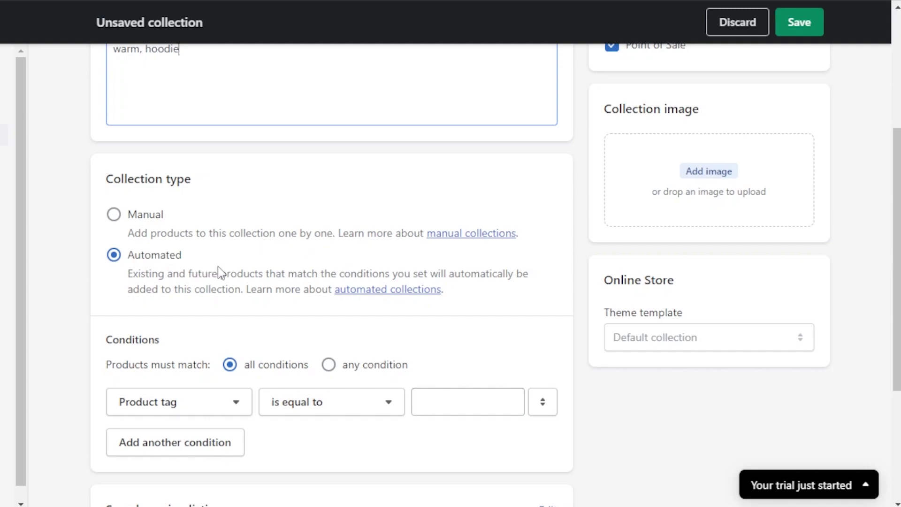
Set the Winter Hoodies collection type to Manual.
click(115, 216)
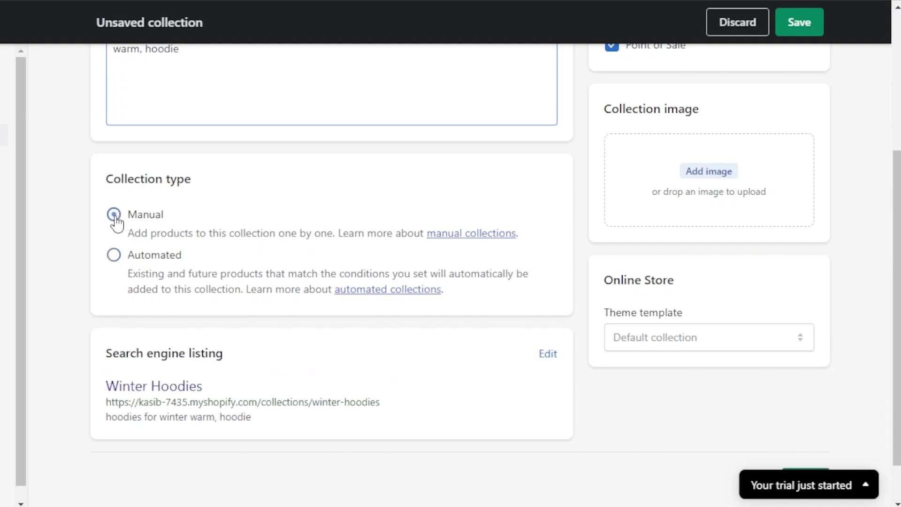
click(114, 255)
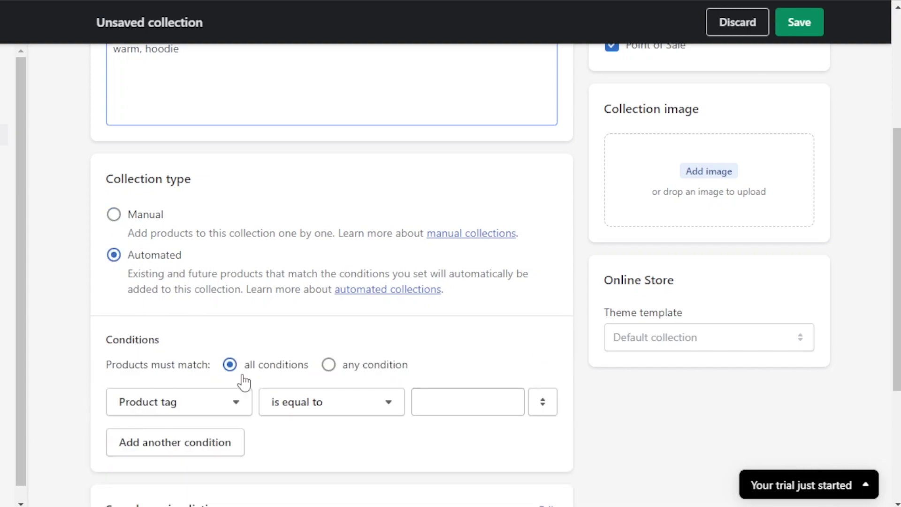
scroll(896, 258, down, 1)
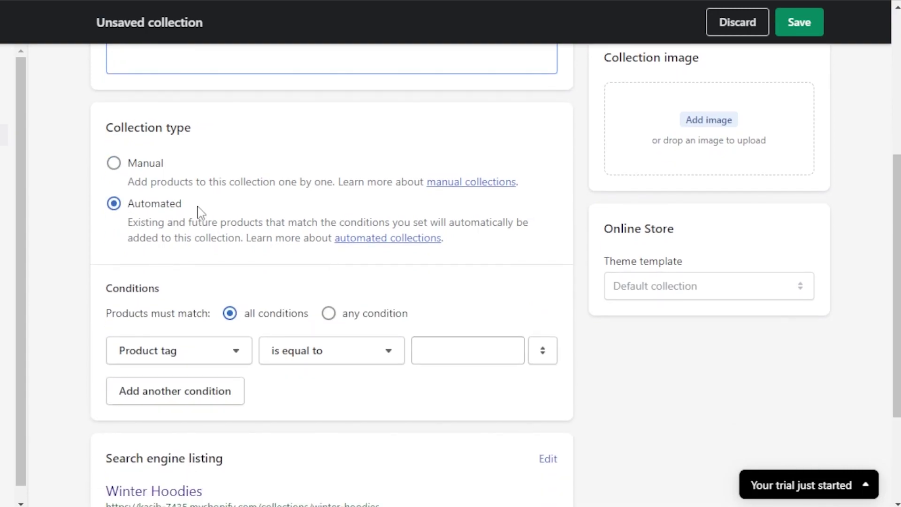
click(113, 164)
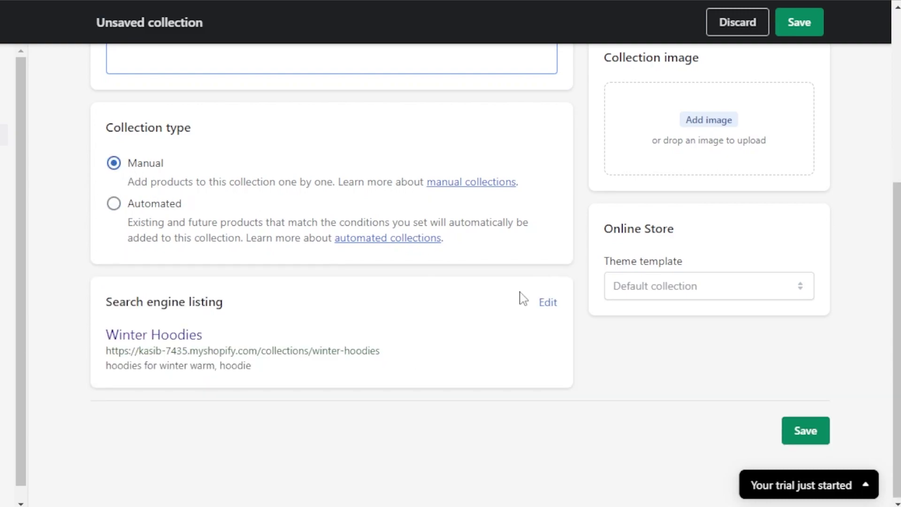
scroll(890, 301, down, 1)
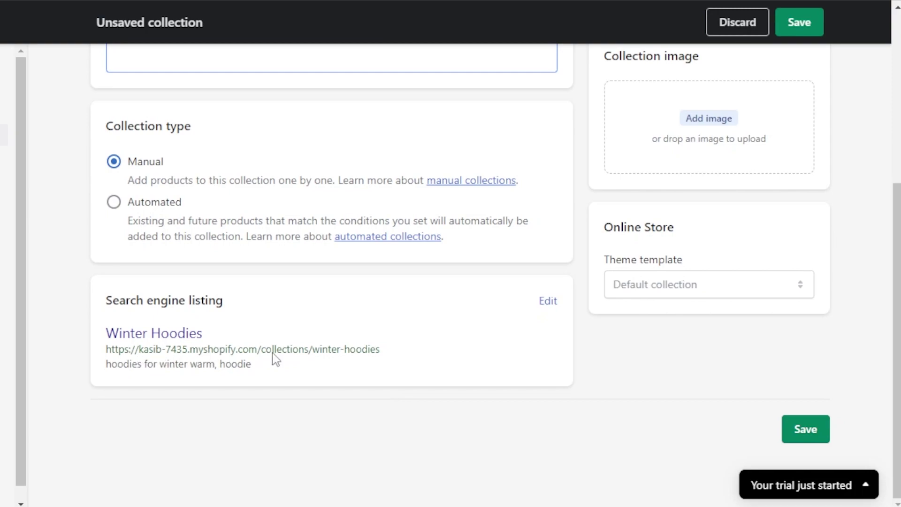
scroll(896, 281, up, 5)
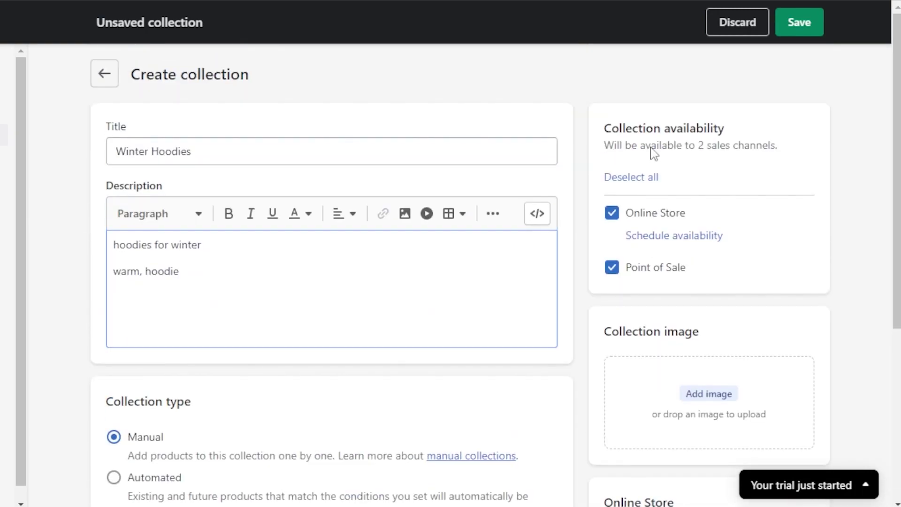
Drop Point of Sale, set the yellow hoodie as collection image, and save Winter Hoodies.
click(613, 272)
scroll(896, 188, down, 1)
scroll(896, 235, down, 3)
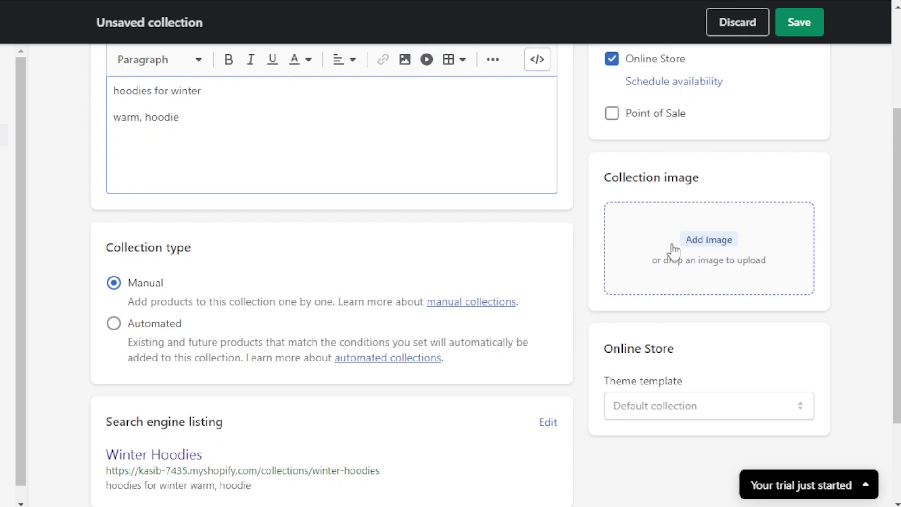
click(713, 241)
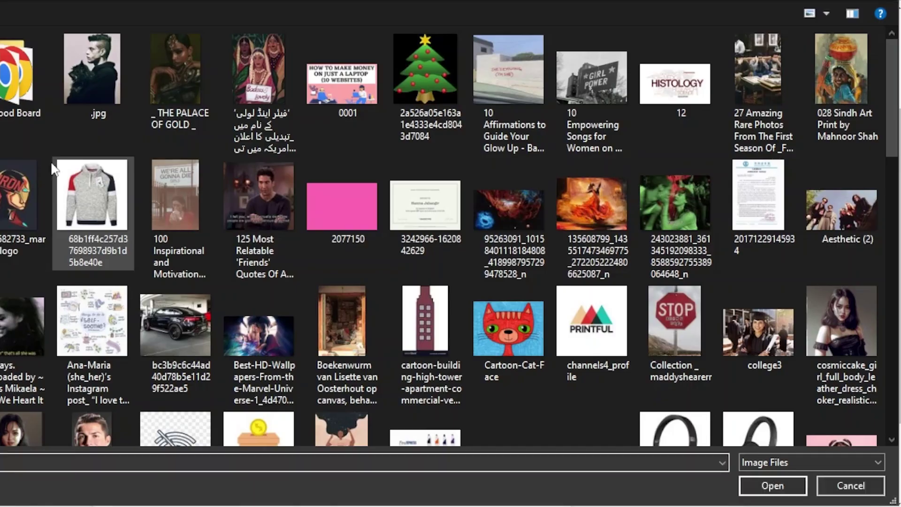
double_click(56, 170)
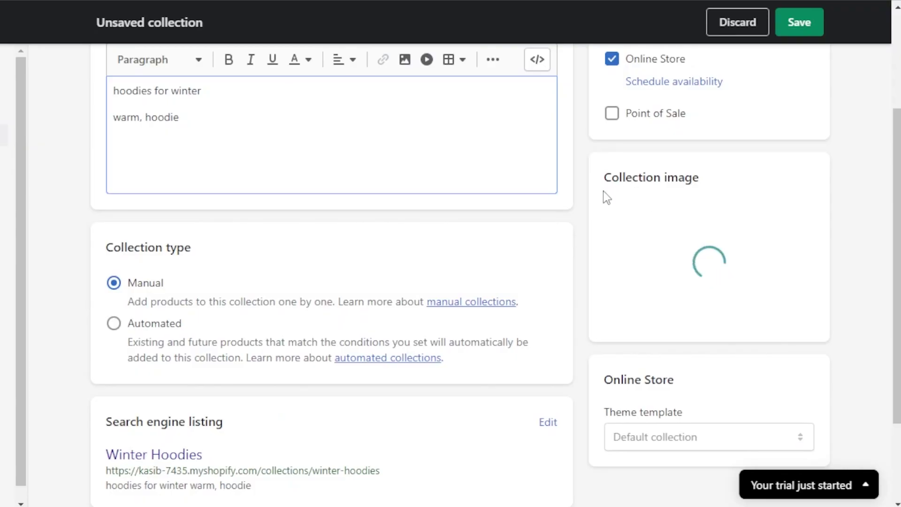
scroll(648, 167, down, 2)
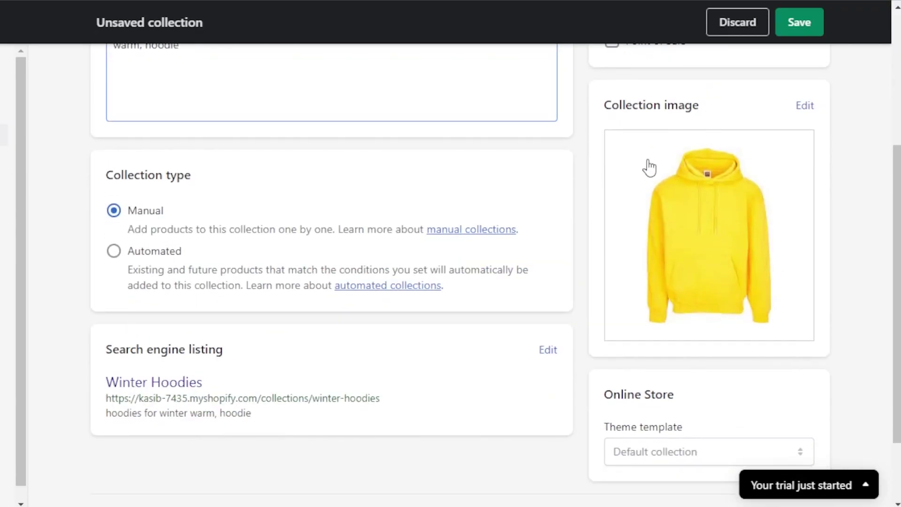
scroll(648, 167, down, 2)
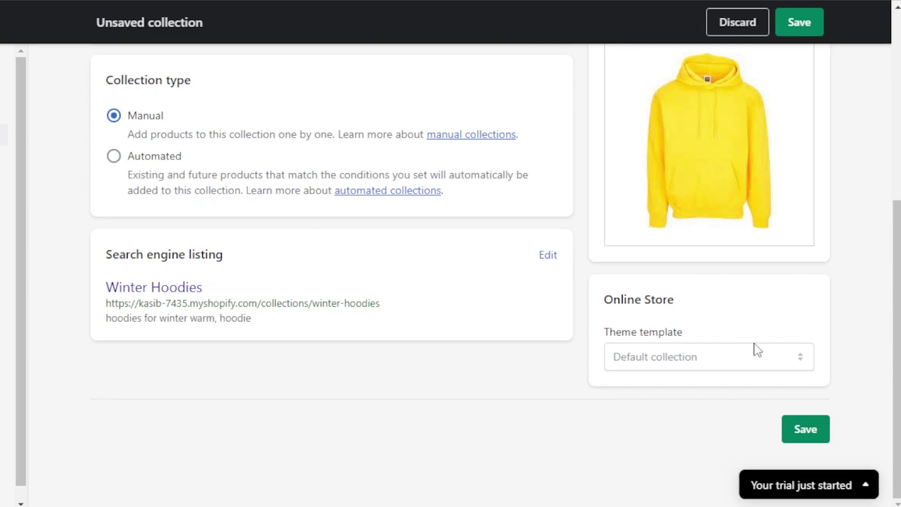
click(814, 431)
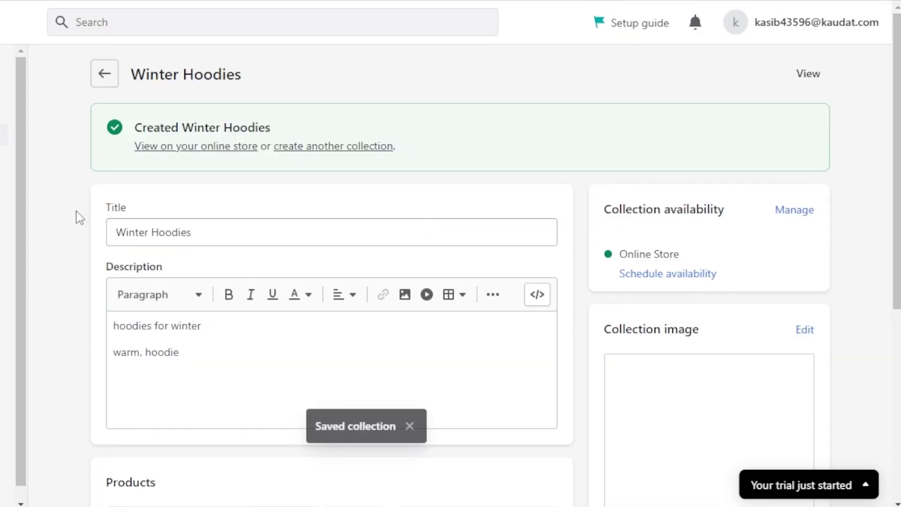
Go back to the Collections list and start another new collection.
click(103, 84)
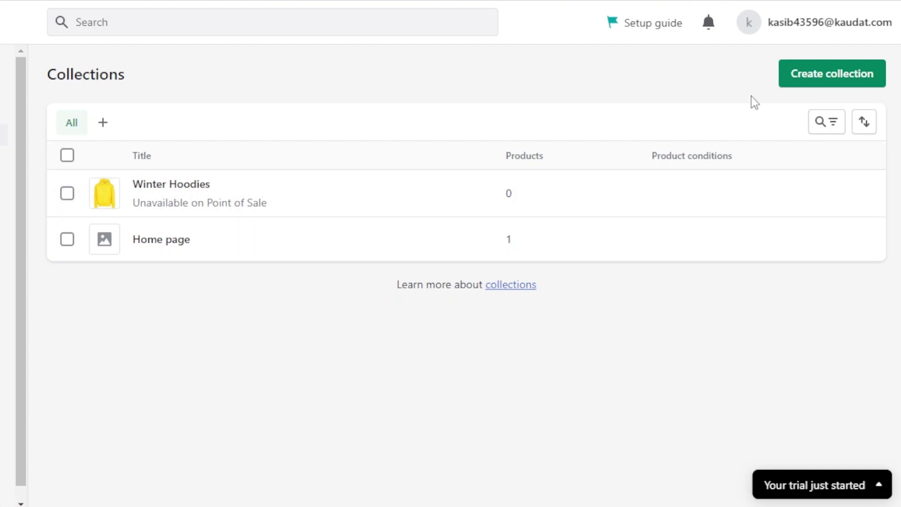
click(811, 82)
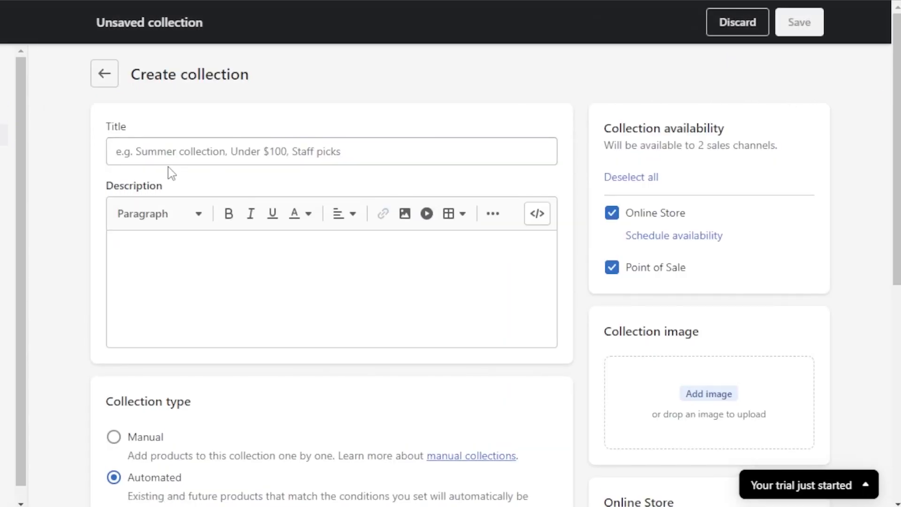
Title it 'Summer collection', describe it as 'Summer Clothes', add an image, and choose Automated.
click(136, 150)
text(S)
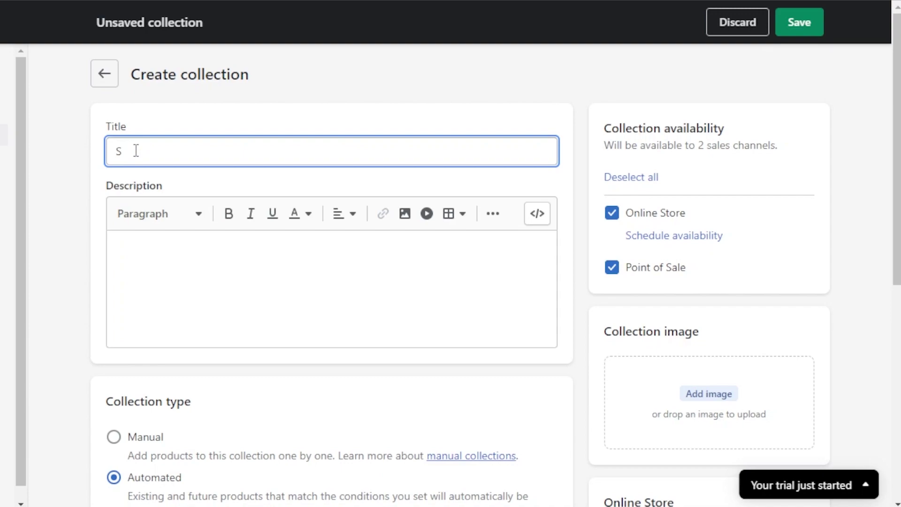
text(ummer collection)
click(130, 268)
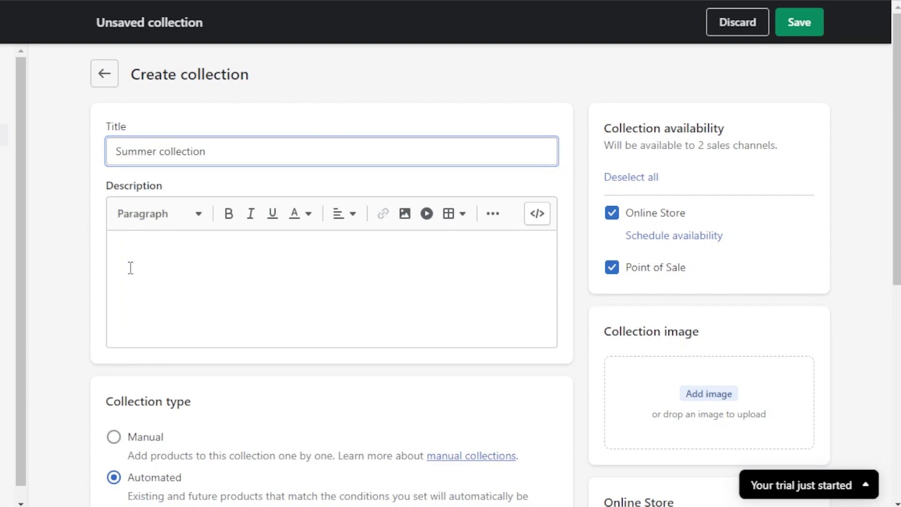
scroll(371, 264, down, 3)
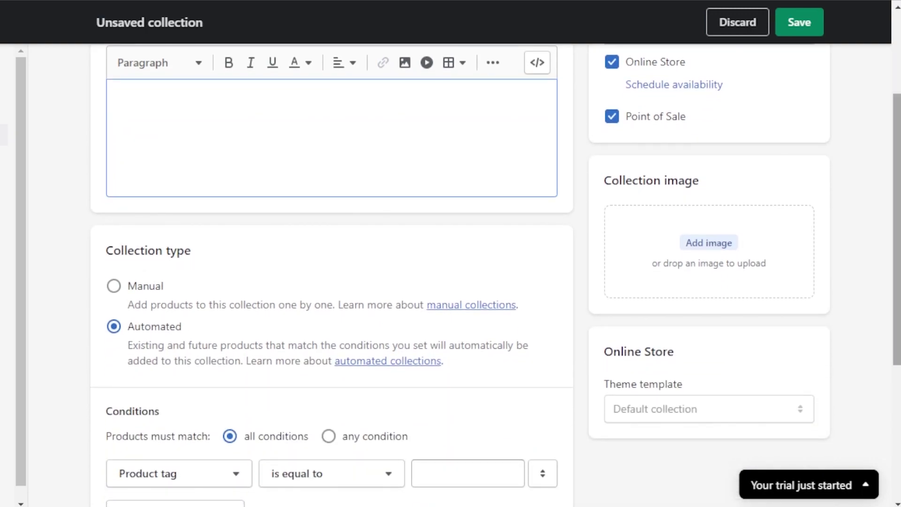
drag(896, 230, 896, 151)
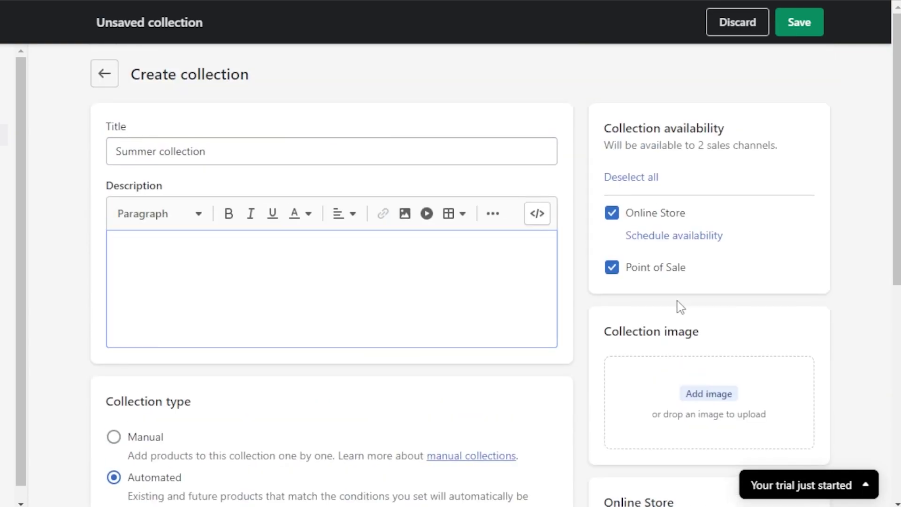
drag(897, 188, 896, 299)
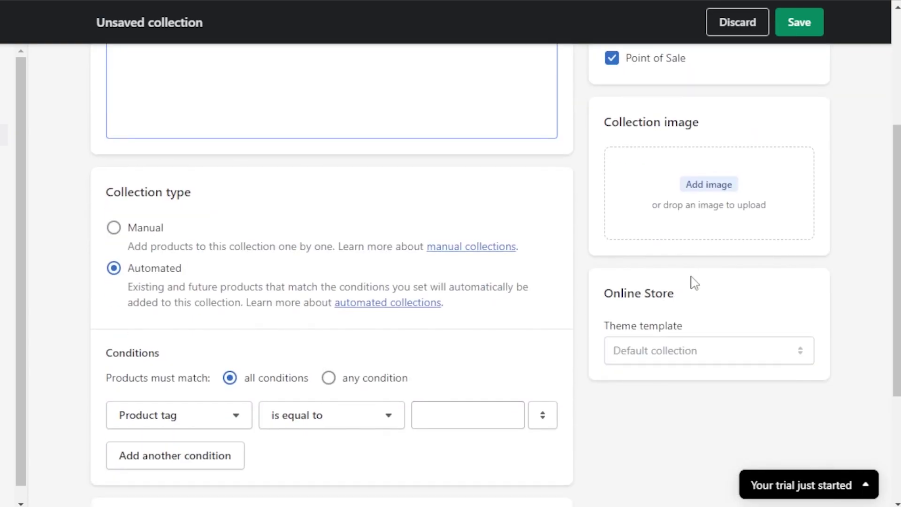
scroll(463, 124, up, 4)
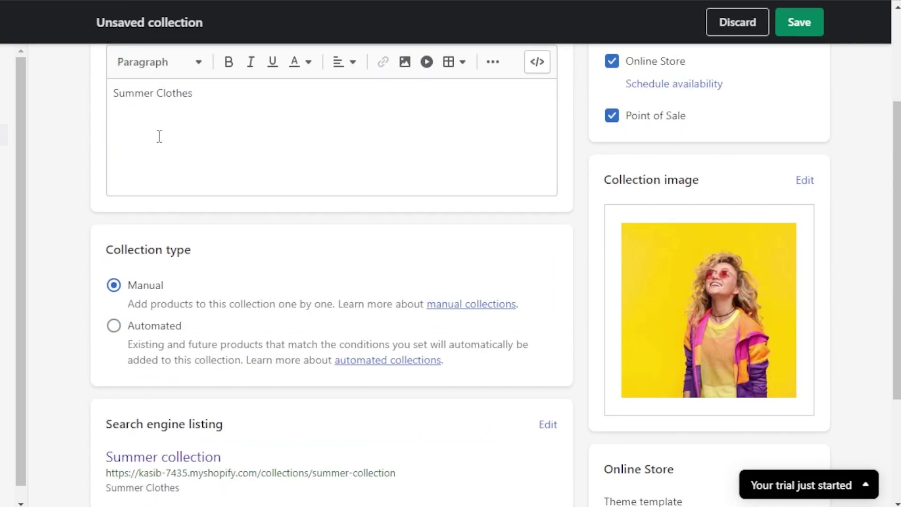
click(114, 327)
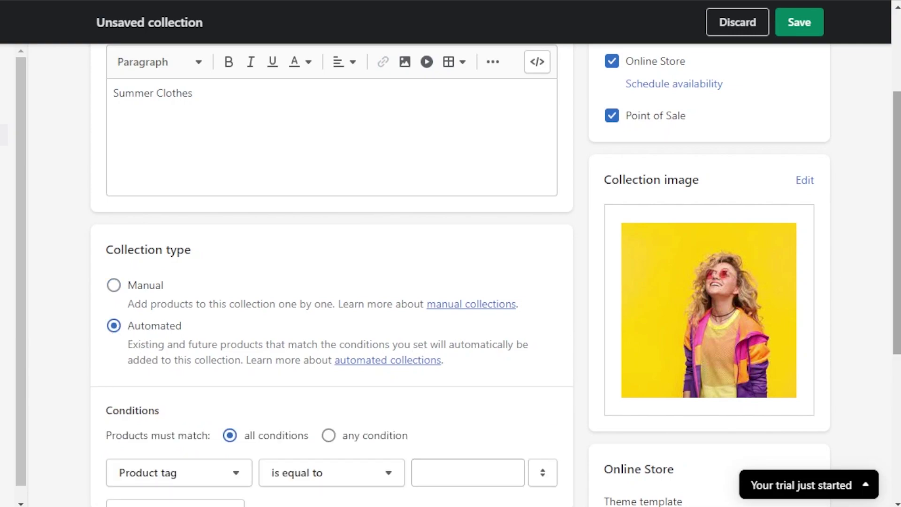
scroll(897, 225, down, 3)
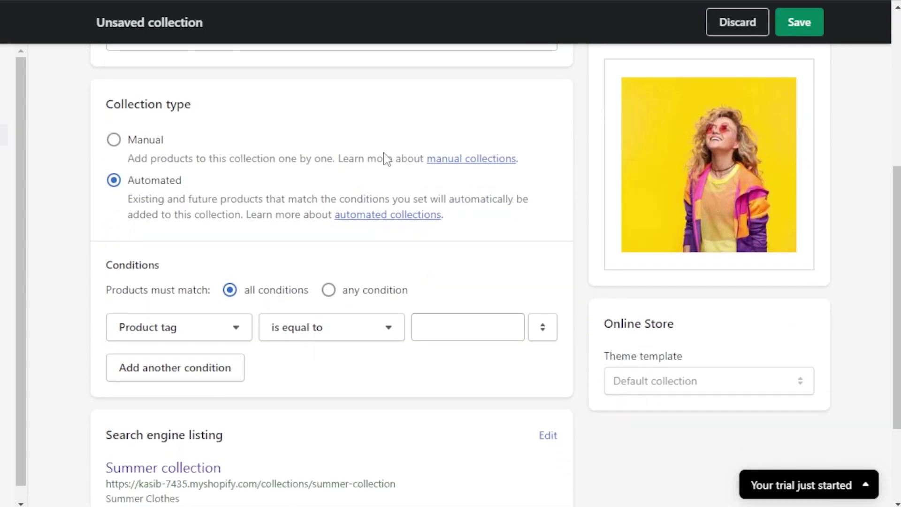
click(193, 329)
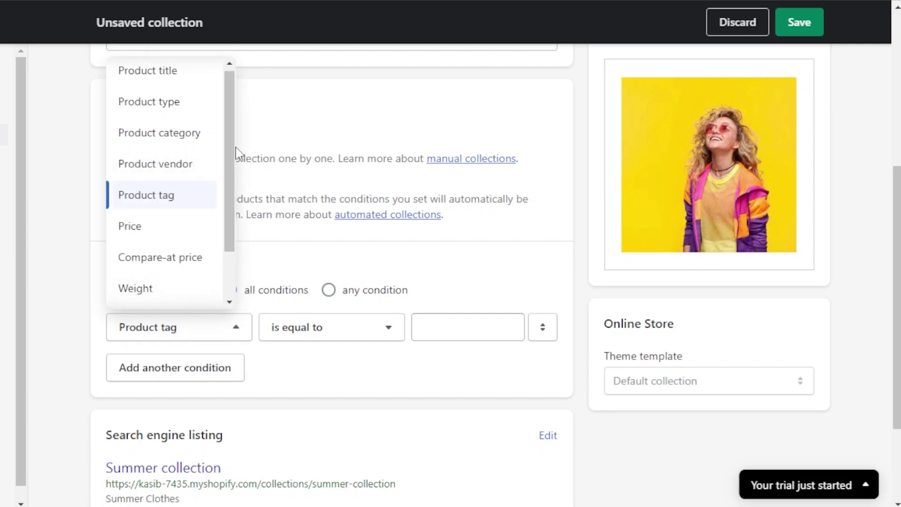
drag(237, 153, 235, 230)
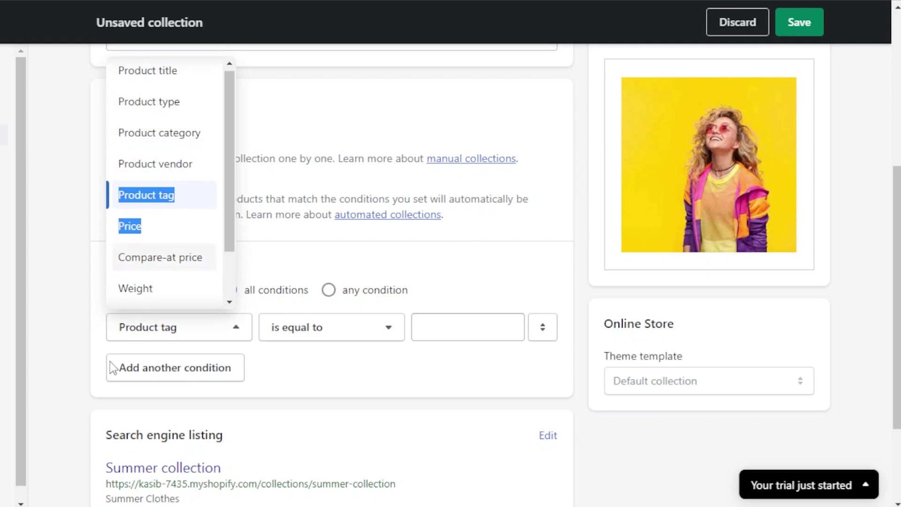
click(334, 324)
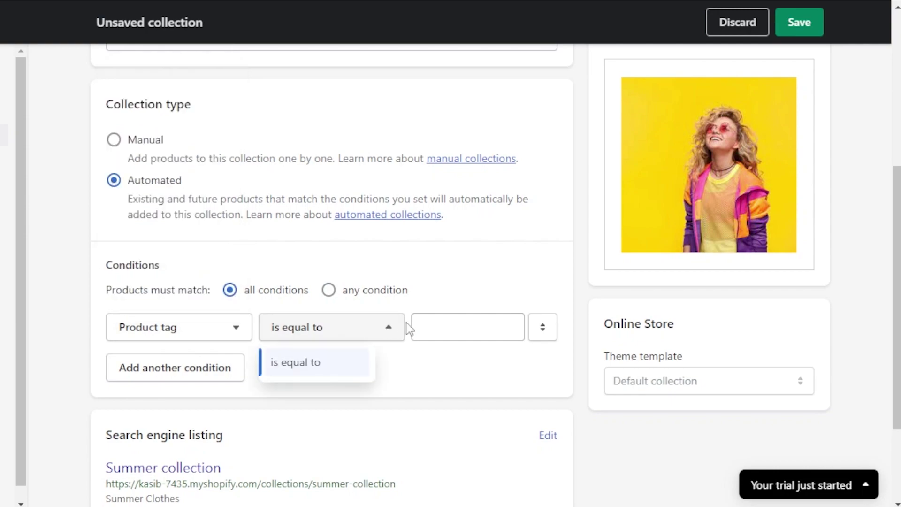
Close the condition dropdown, switch Summer collection to Manual, and save it.
click(400, 332)
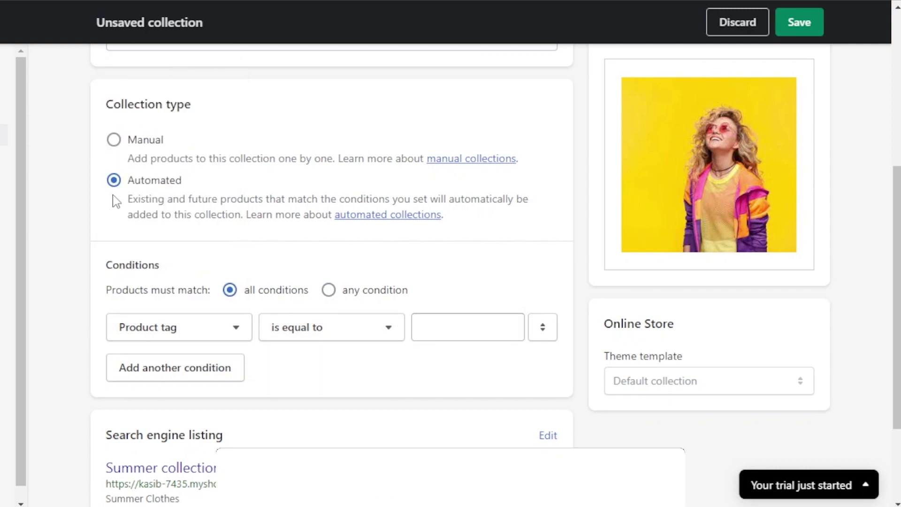
click(113, 140)
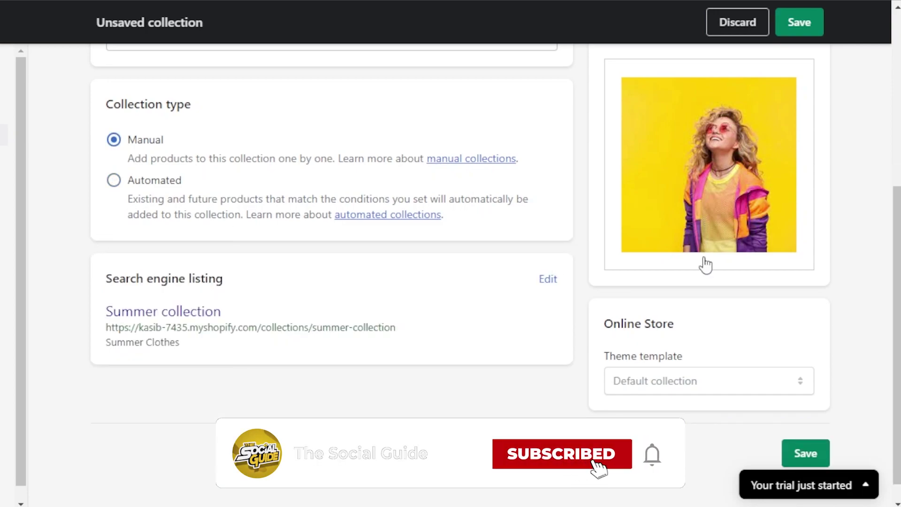
drag(896, 272, 861, 89)
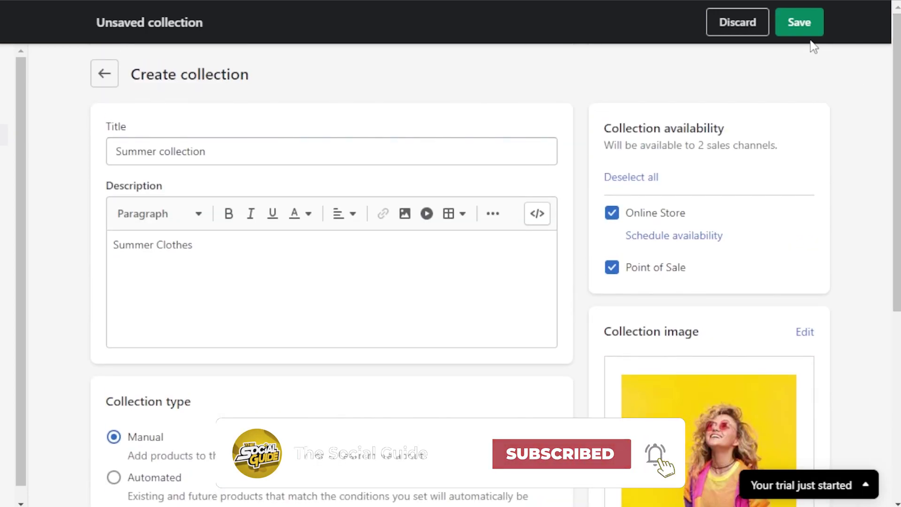
click(800, 23)
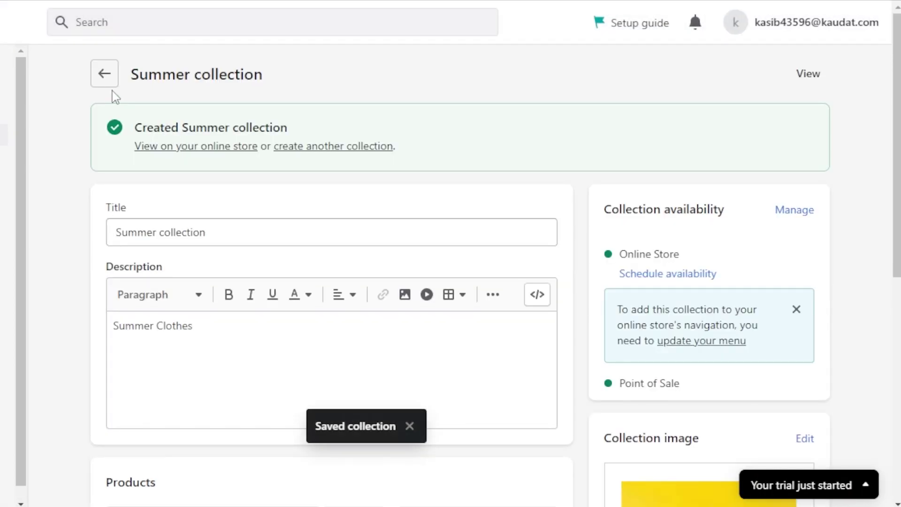
From the Products list, bulk-add black hoodie and Yellow Hoodie to Winter Hoodies.
click(104, 76)
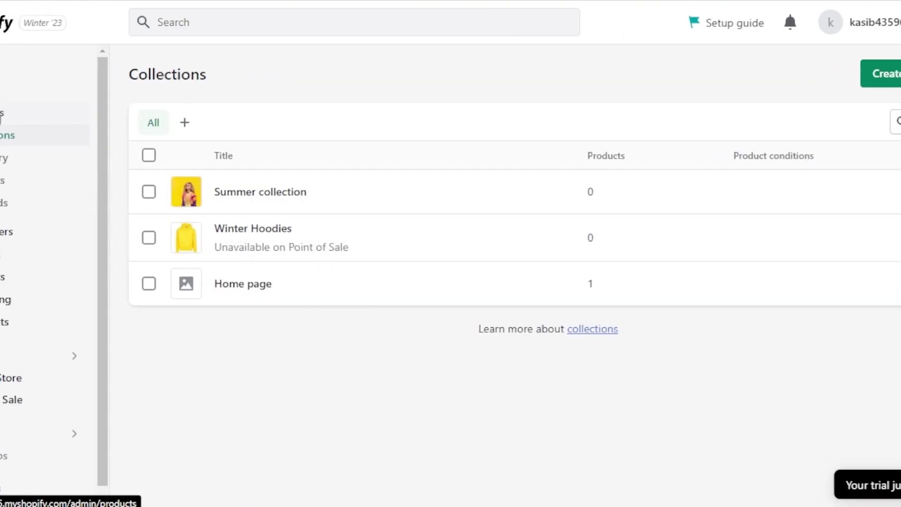
click(60, 117)
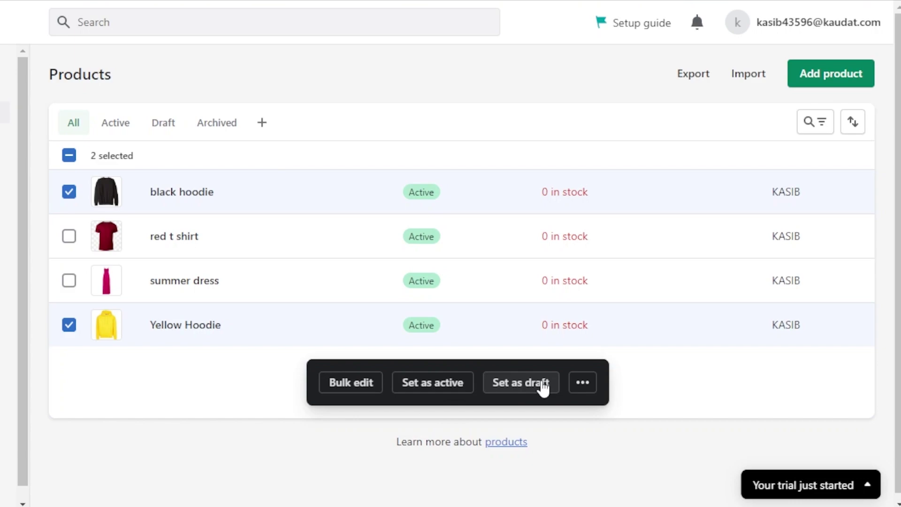
click(582, 382)
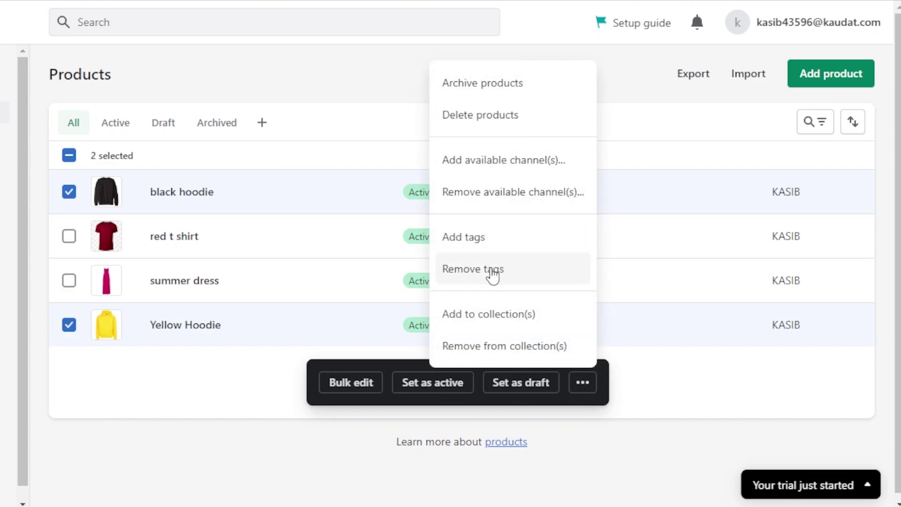
click(482, 324)
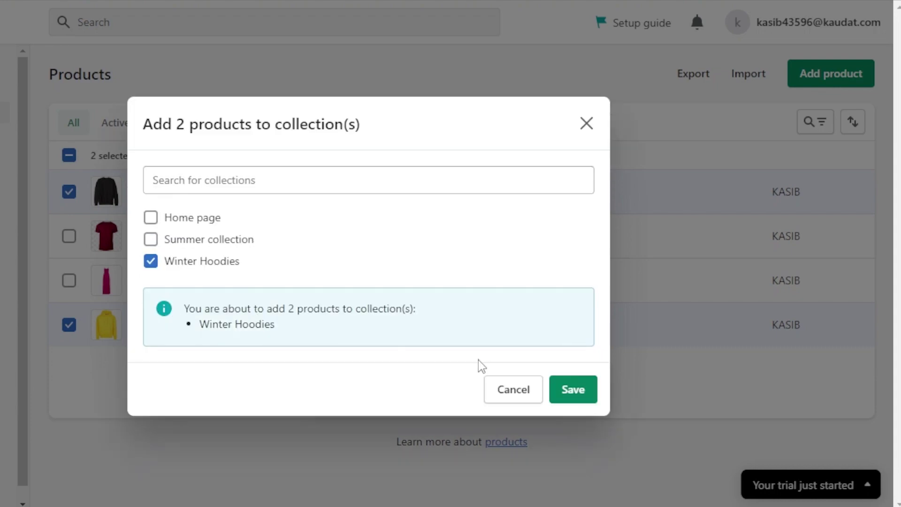
click(569, 393)
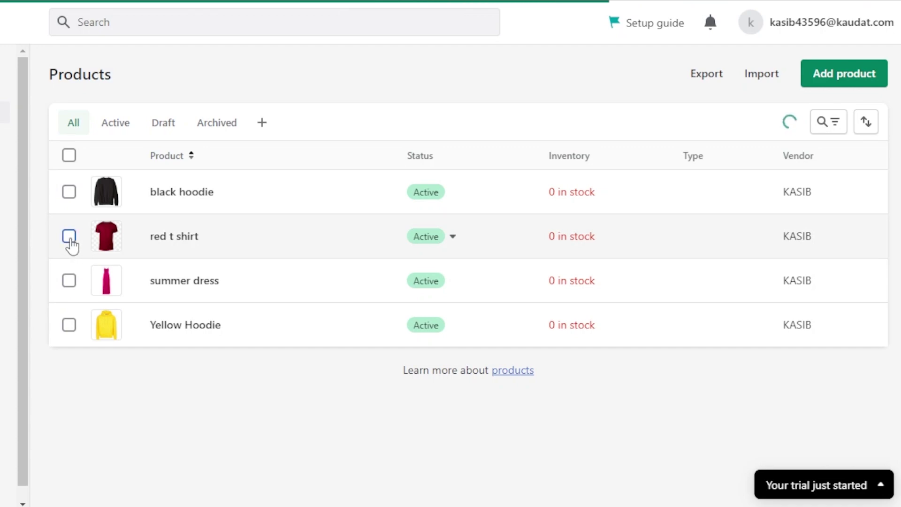
Bulk-add red t shirt and summer dress to Summer collection, then view Collections.
click(69, 236)
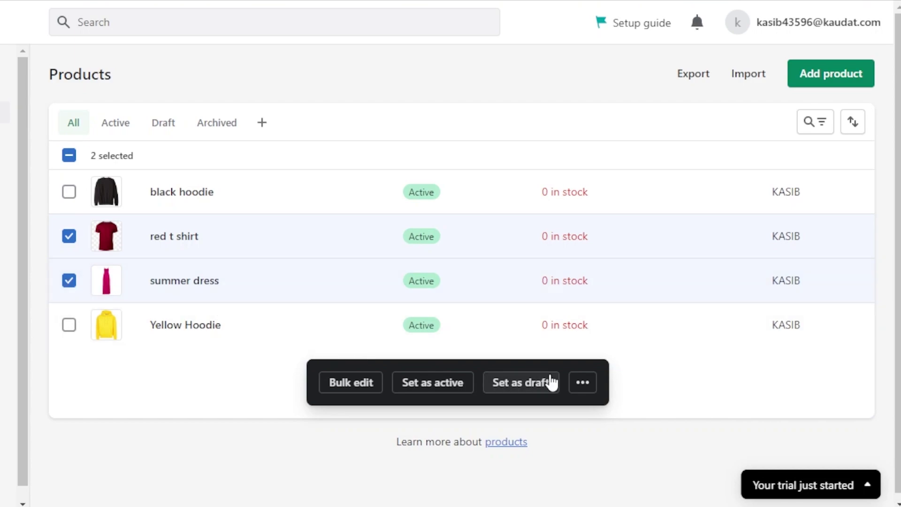
click(580, 383)
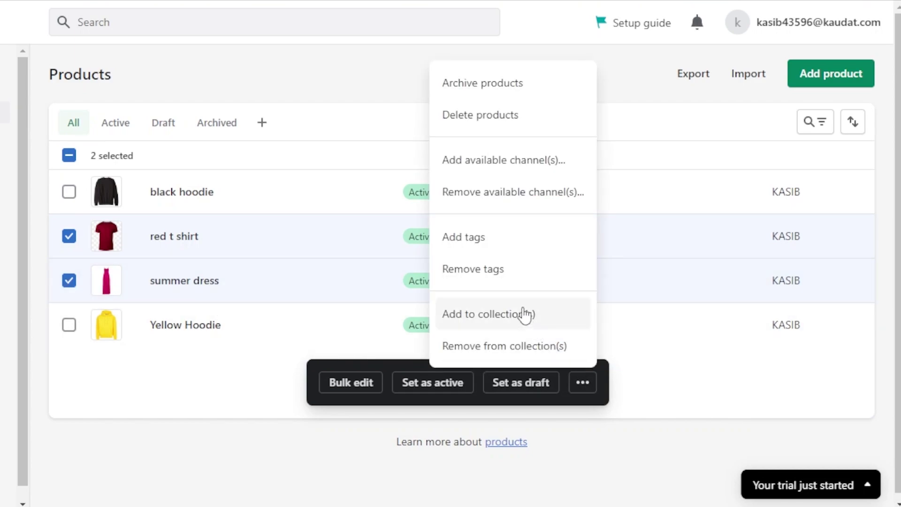
click(493, 316)
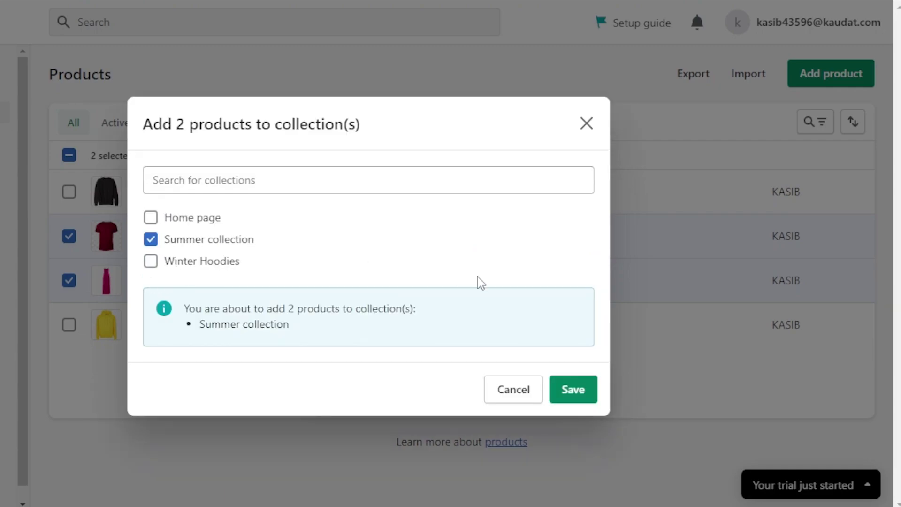
click(571, 389)
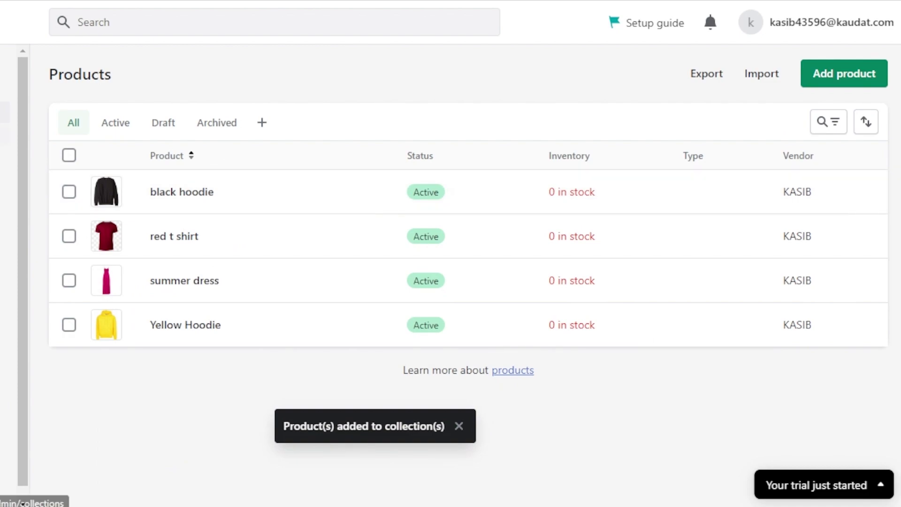
click(54, 138)
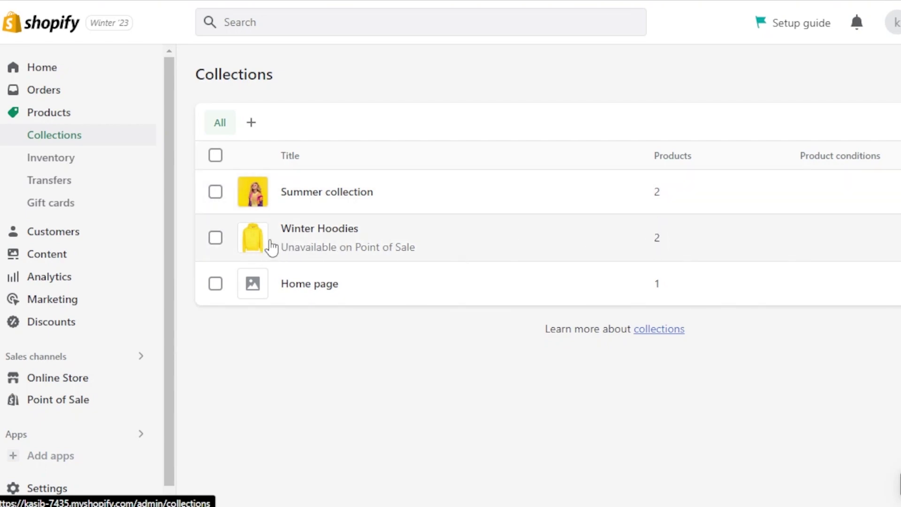
Check the products in Winter Hoodies and Summer collection, returning to Collections after each.
click(656, 246)
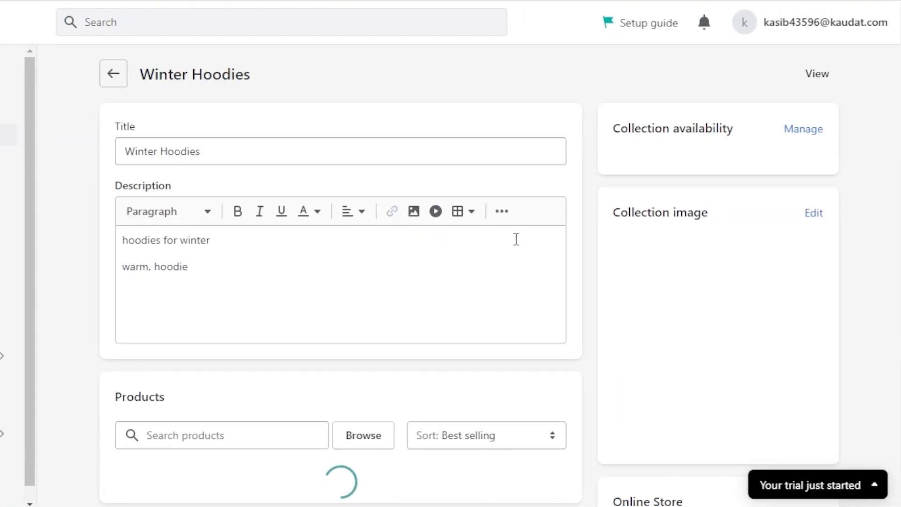
scroll(393, 270, down, 5)
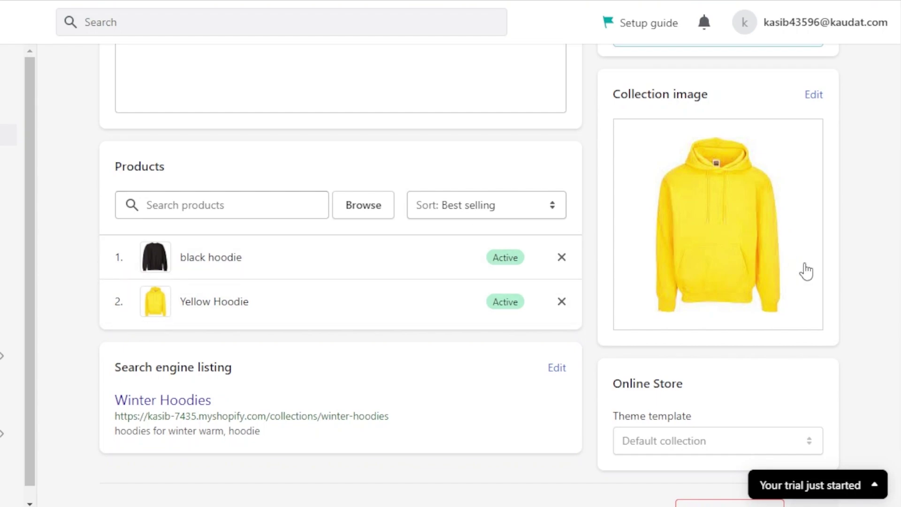
scroll(340, 272, up, 5)
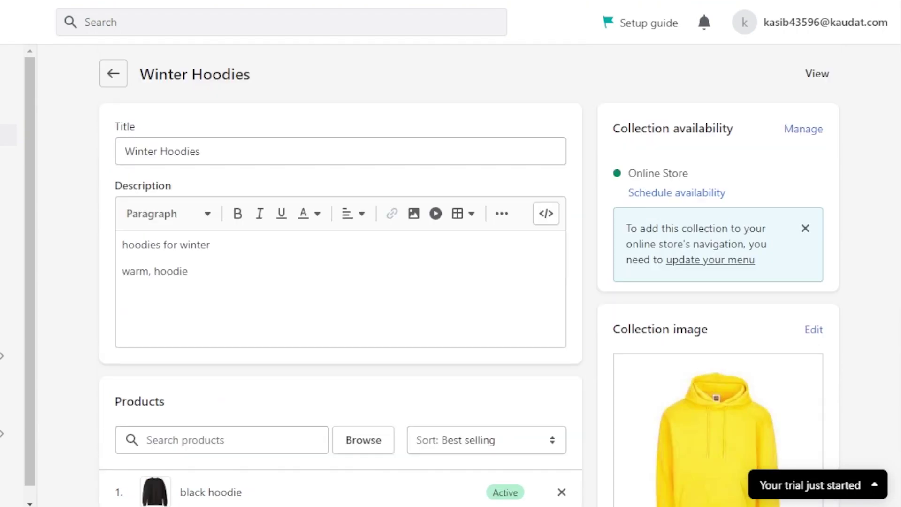
click(113, 73)
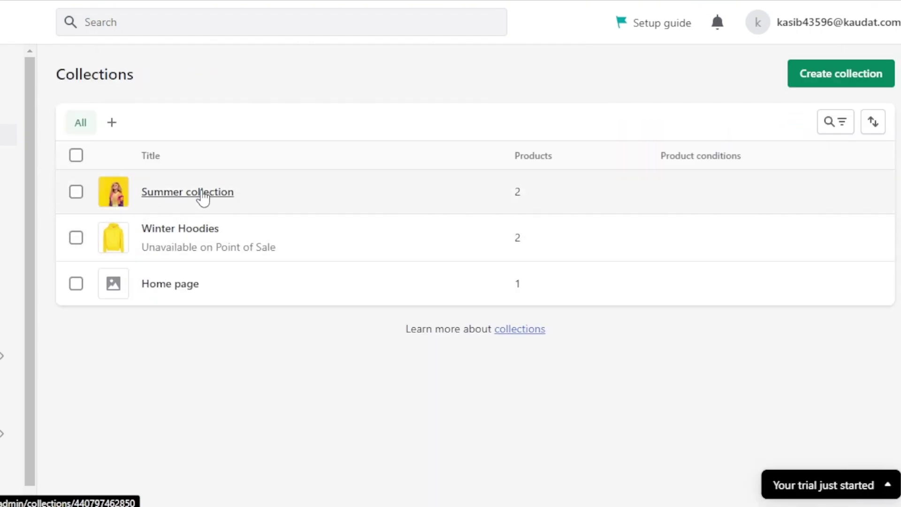
click(202, 193)
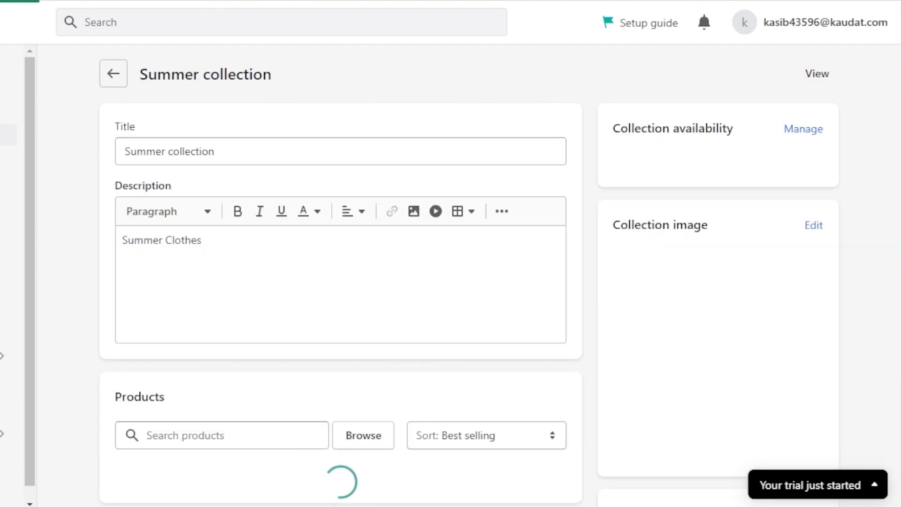
scroll(435, 249, down, 5)
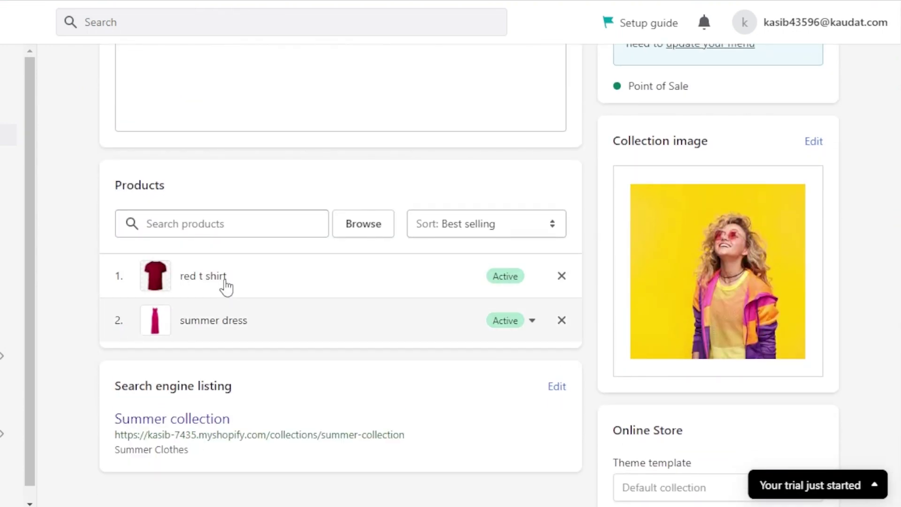
scroll(226, 286, up, 5)
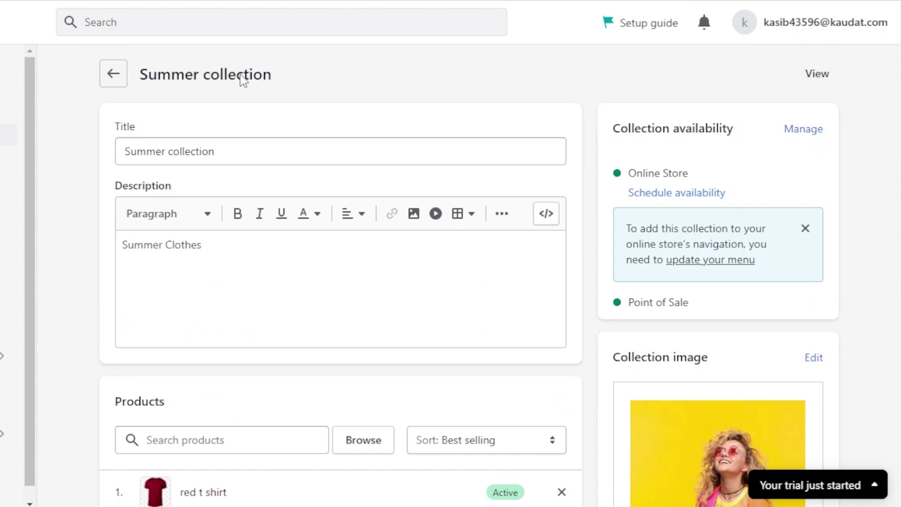
click(110, 84)
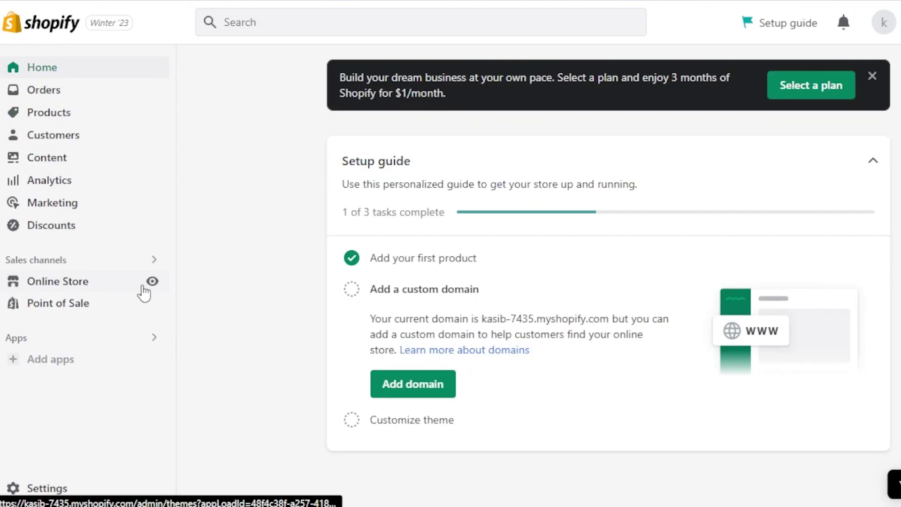
Add a Collection list section to the Dawn theme's Home page template.
click(141, 288)
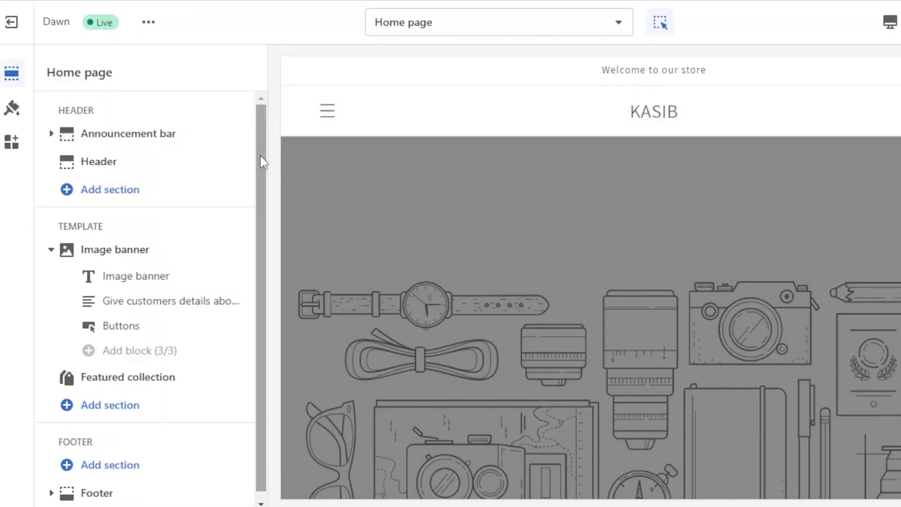
scroll(259, 192, down, 1)
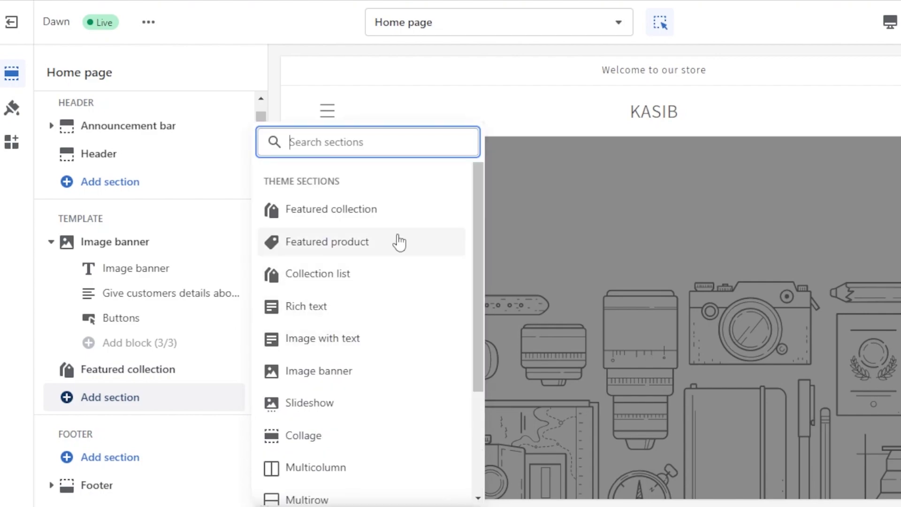
click(333, 281)
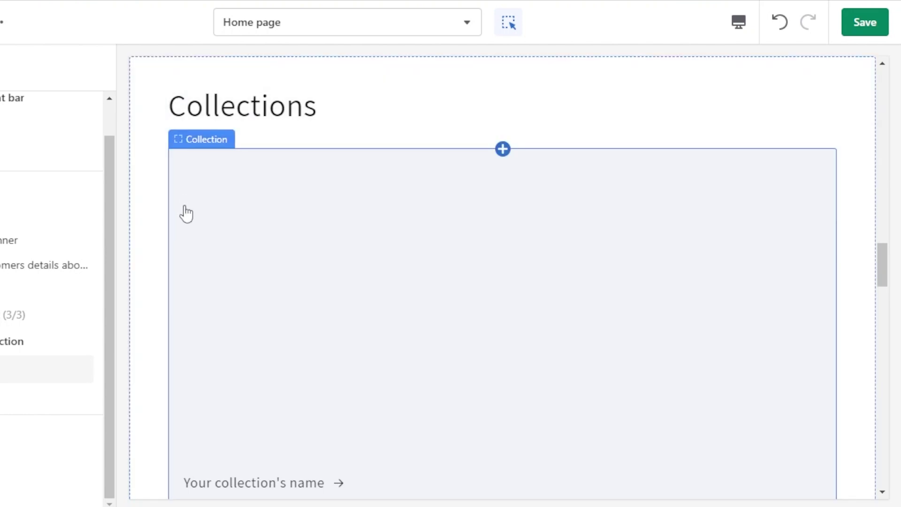
drag(885, 262, 881, 294)
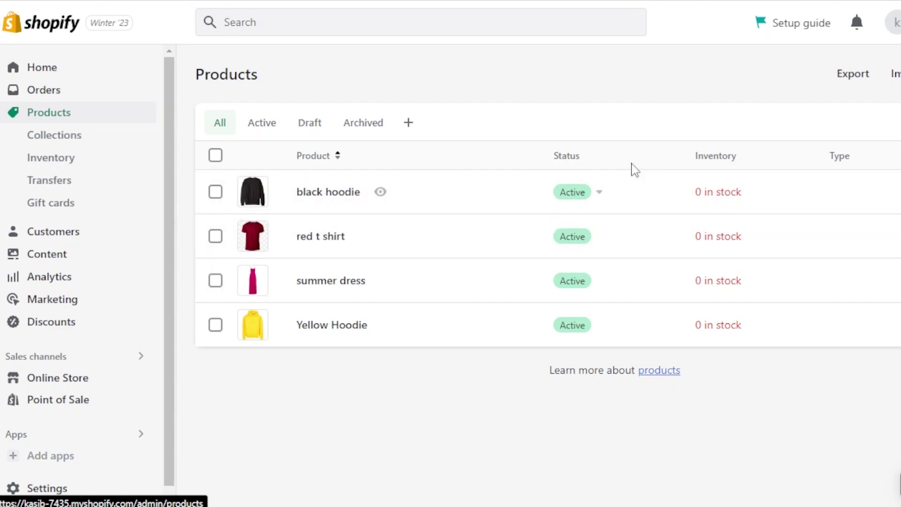
Check that black hoodie sells on Online Store and Point of Sale, then view collections.
click(600, 195)
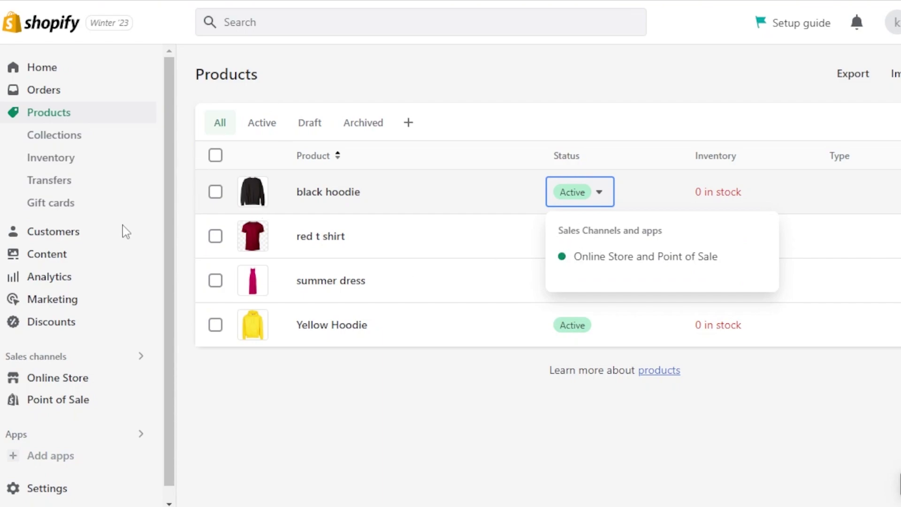
click(56, 140)
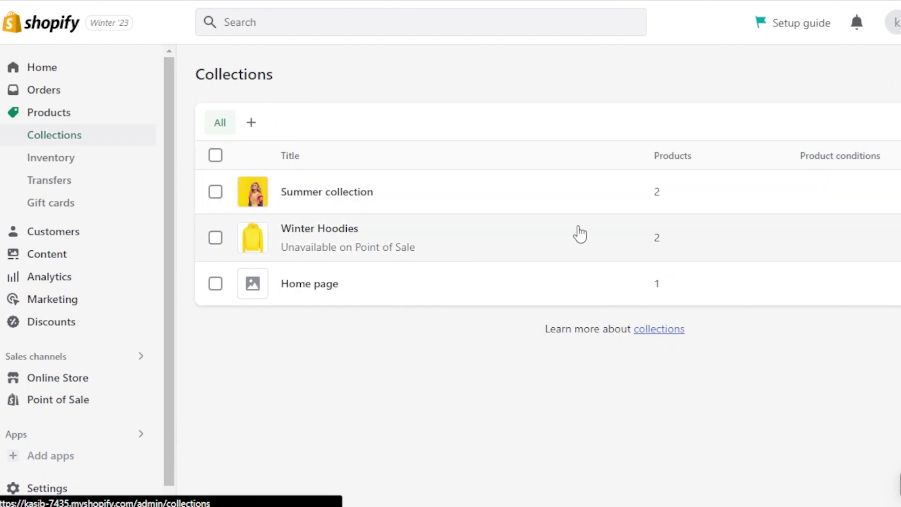
Select the Home page collection, view its extra actions without deleting, and deselect it.
click(216, 285)
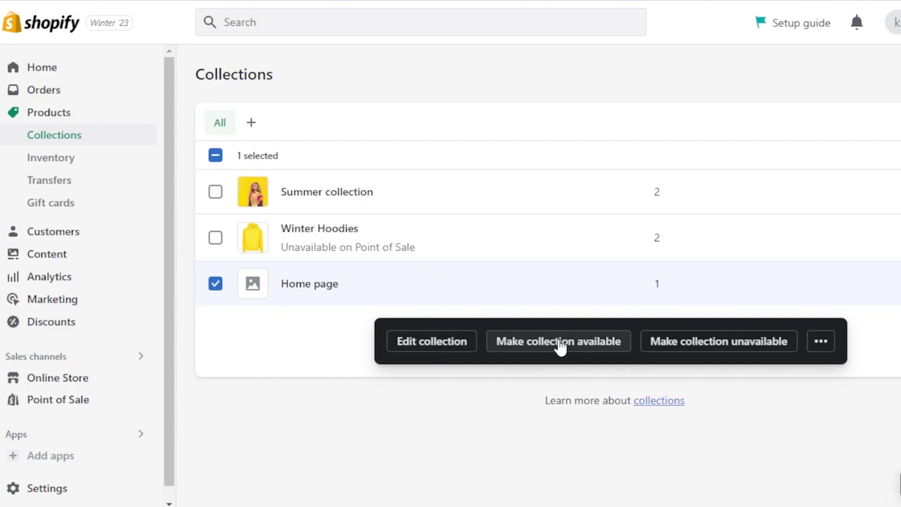
click(821, 342)
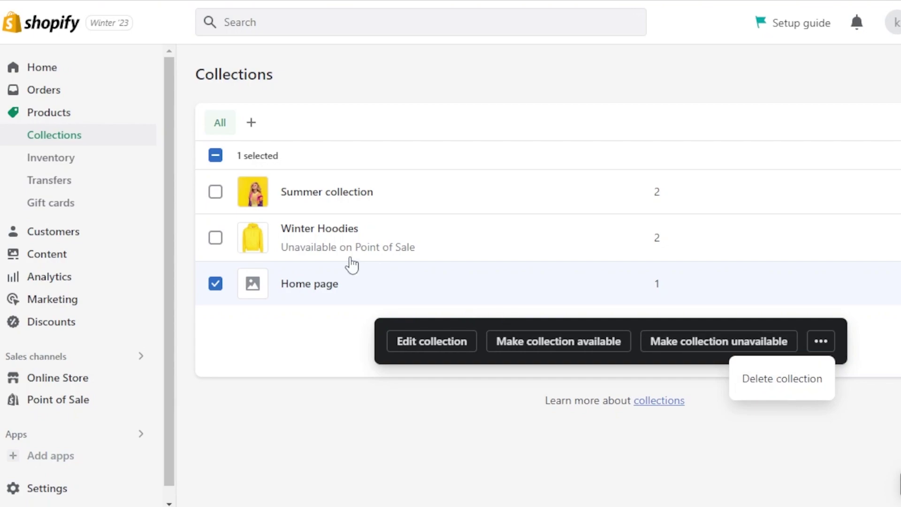
click(342, 76)
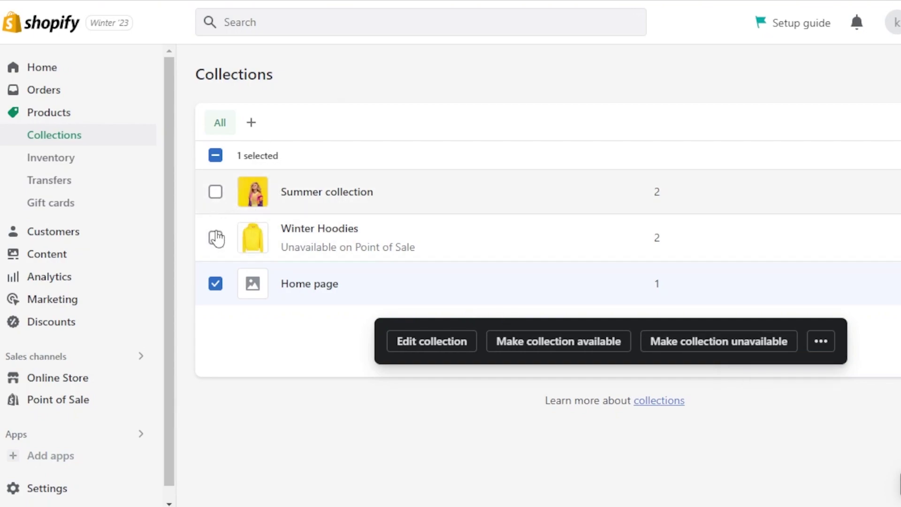
click(215, 285)
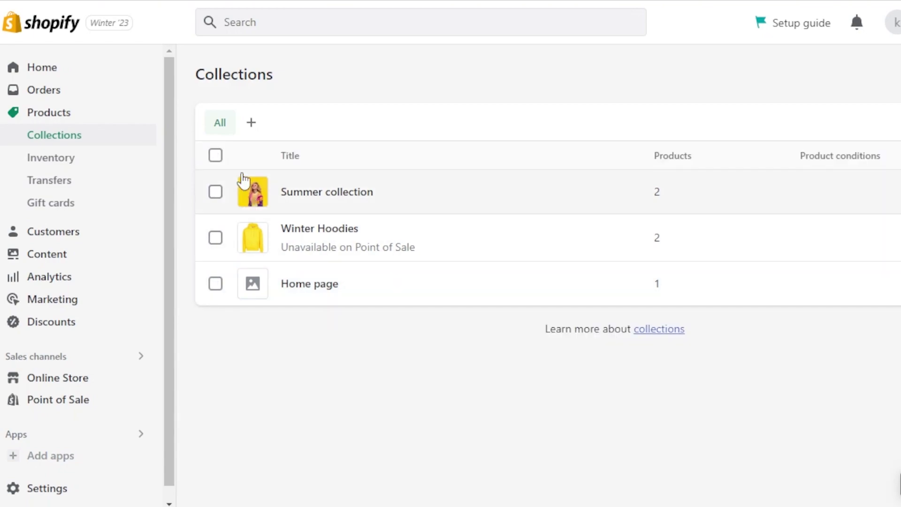
Select Summer collection, cancel a new saved view, deselect it, and go to Products.
click(215, 191)
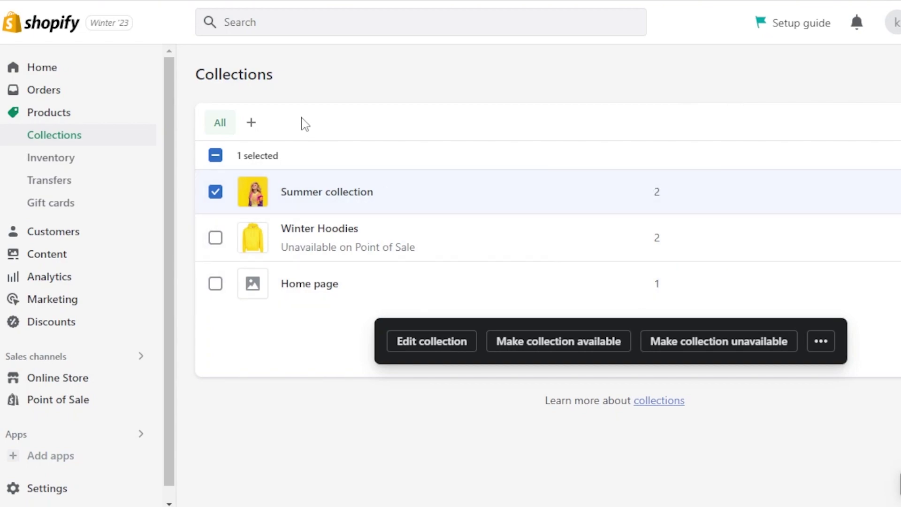
click(251, 123)
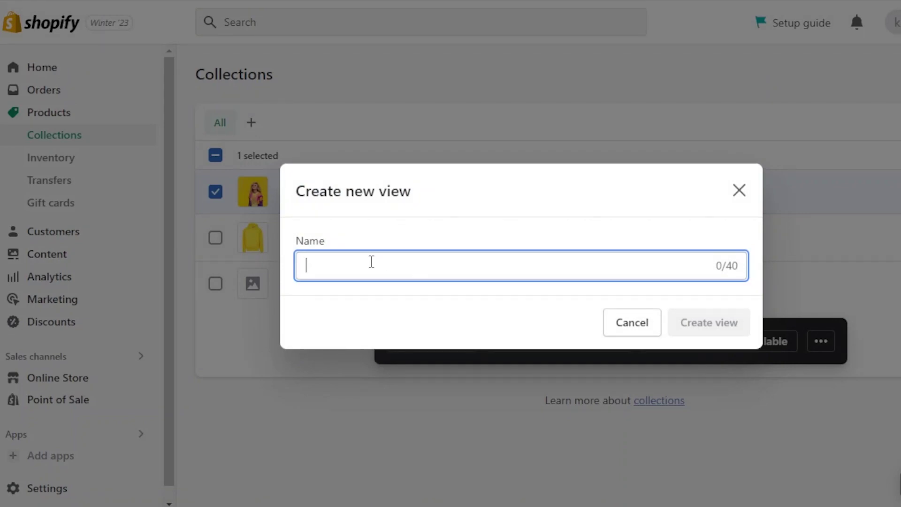
click(638, 331)
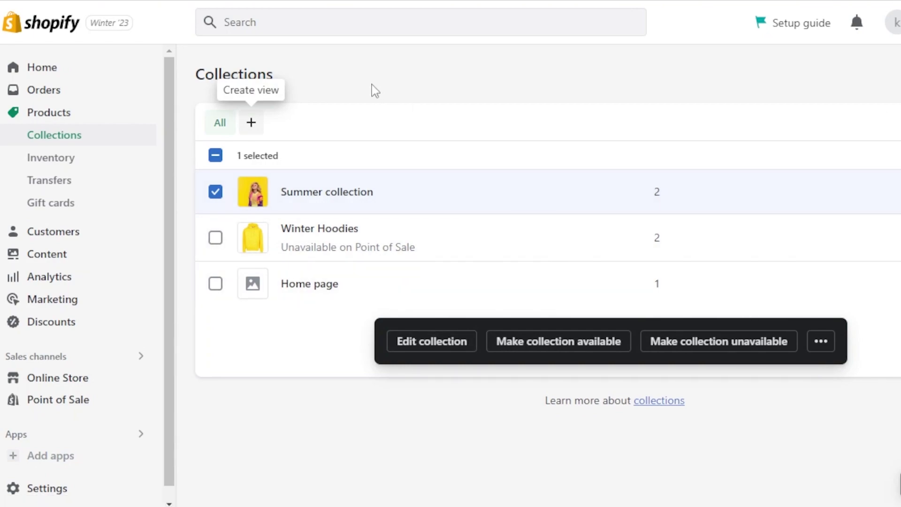
click(216, 192)
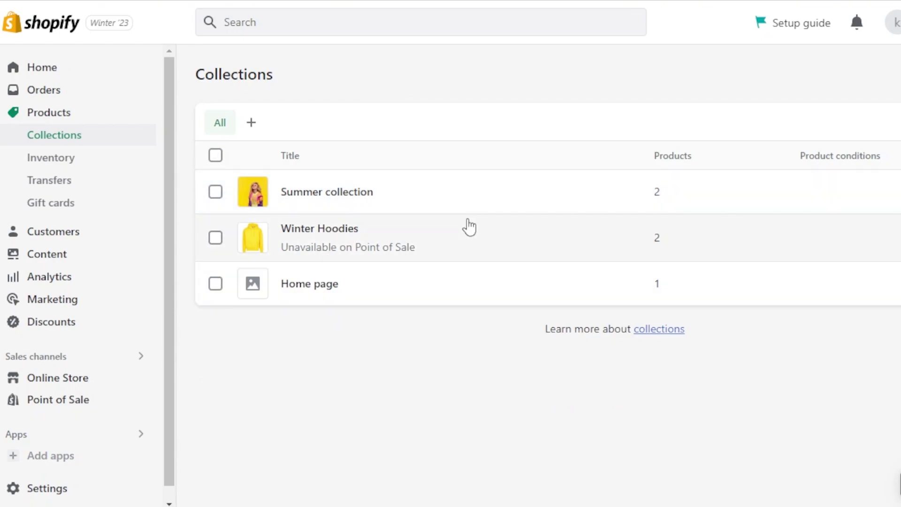
click(71, 113)
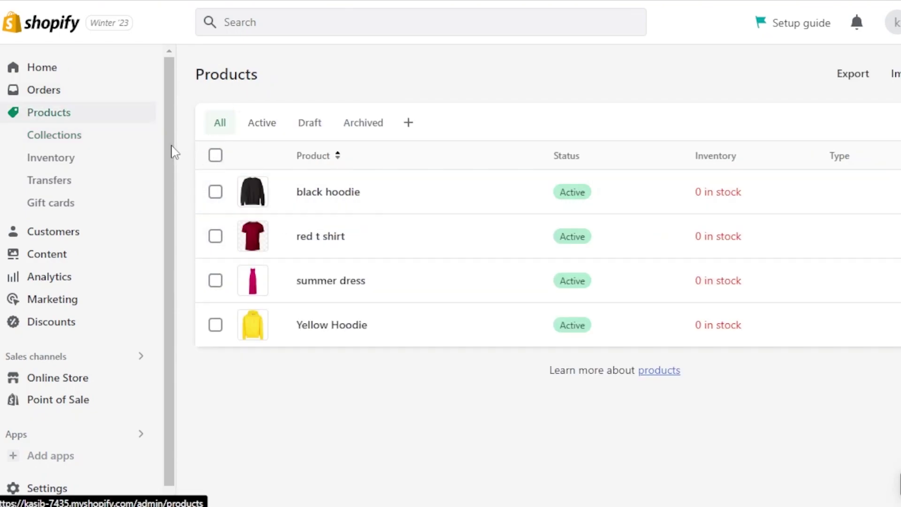